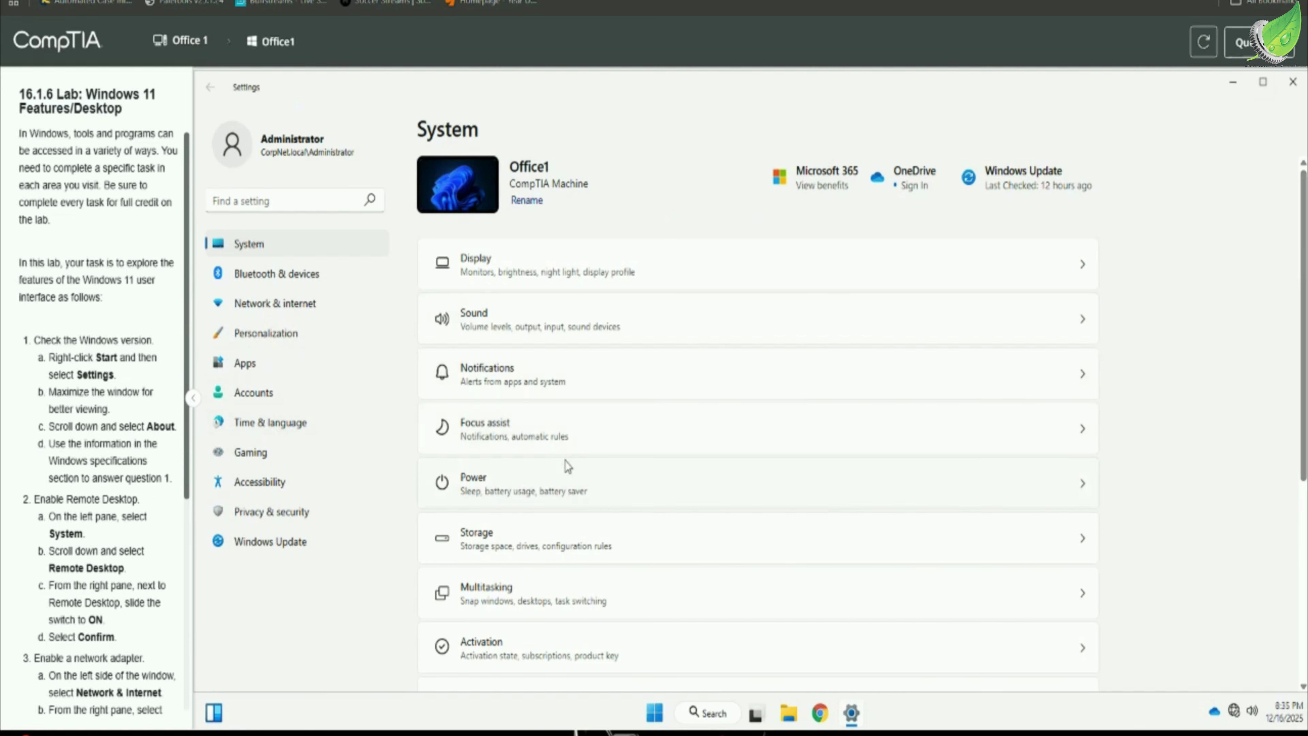
Step: Check the Windows edition in the system's About information and answer lab question 1 with Windows 11 Pro
scroll(540, 608, "down", 5)
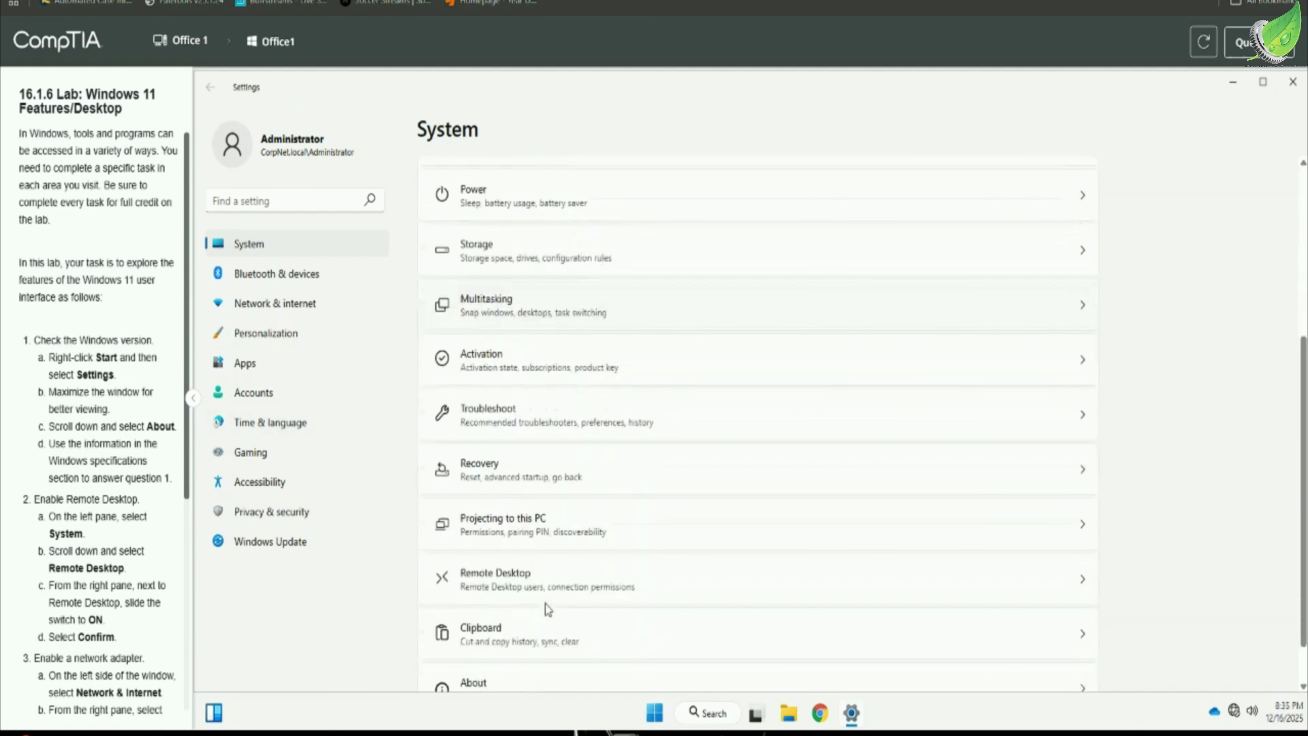
left_click(518, 636)
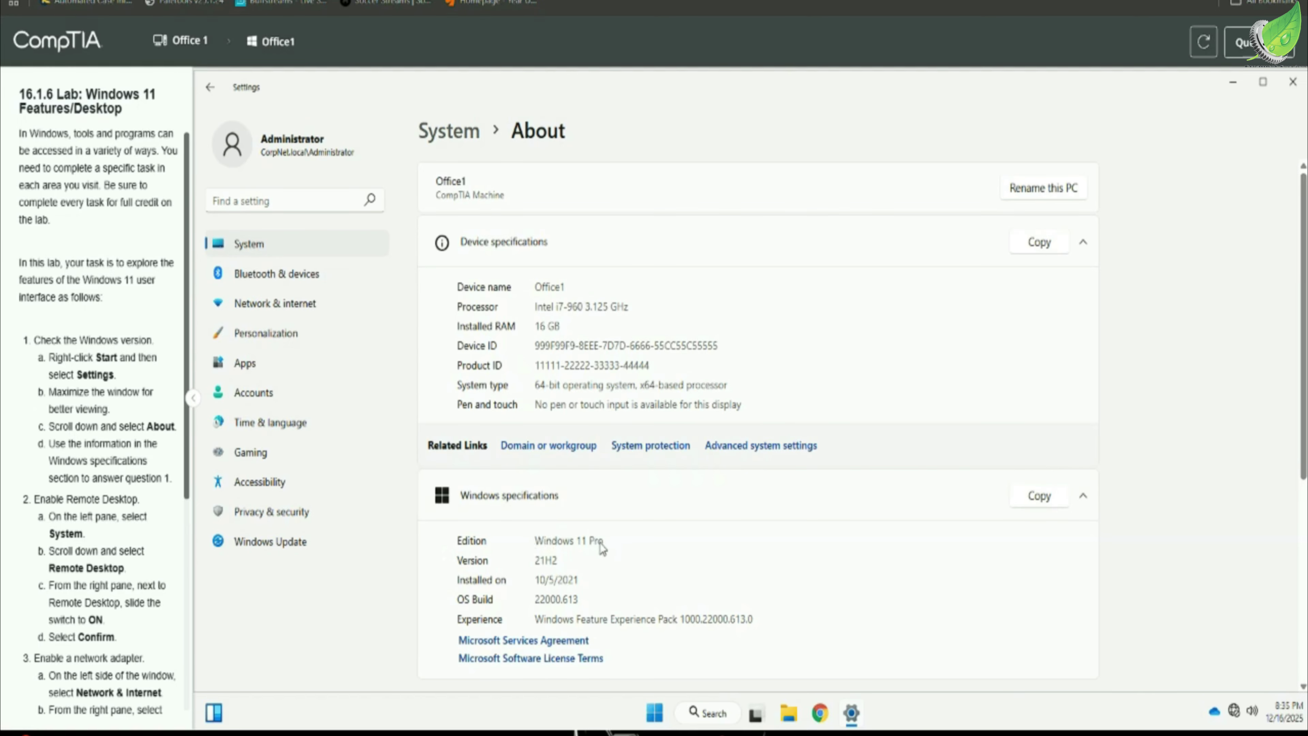
left_click(1257, 49)
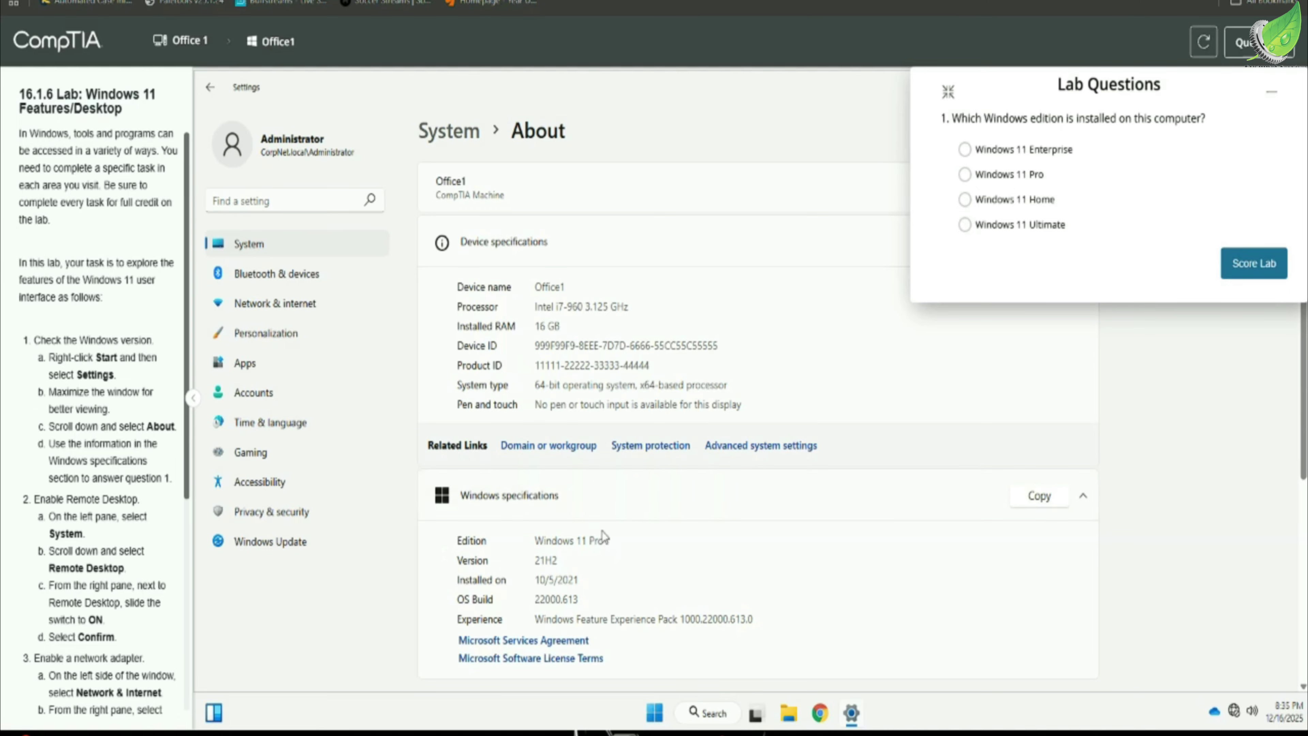
left_click(965, 174)
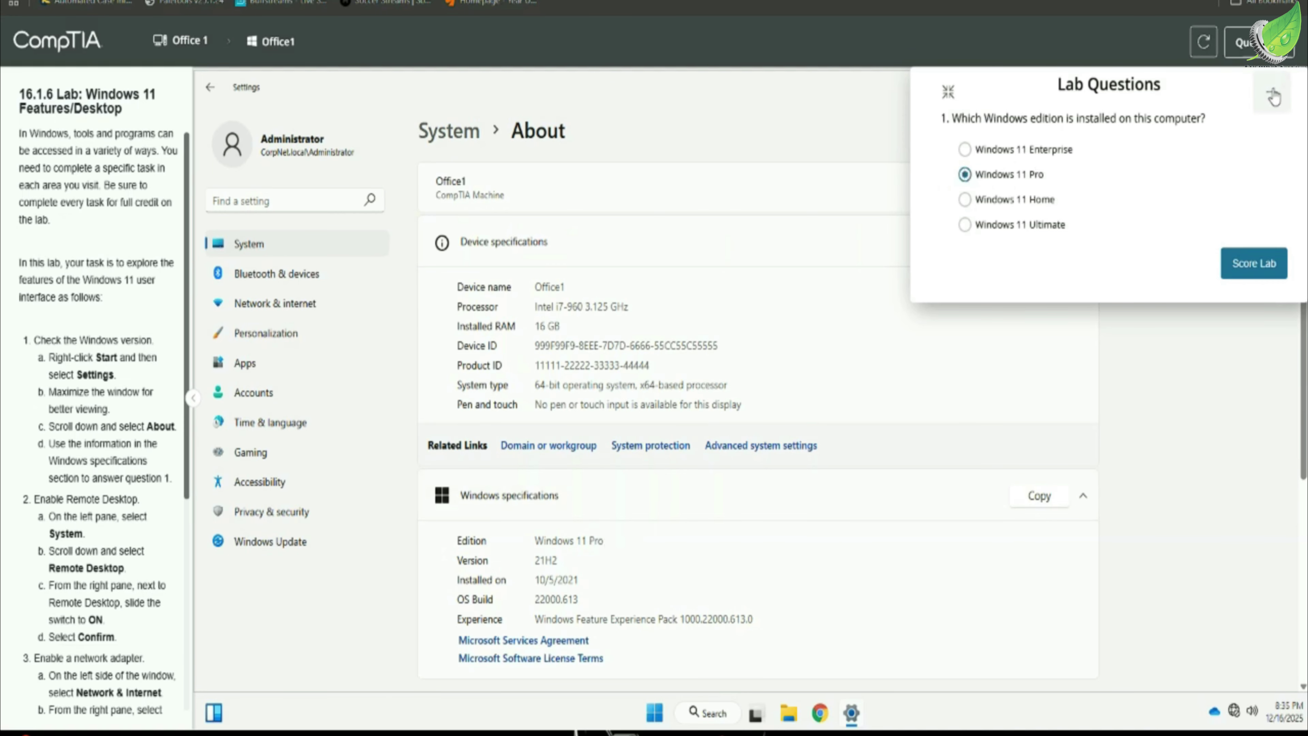
left_click(1274, 97)
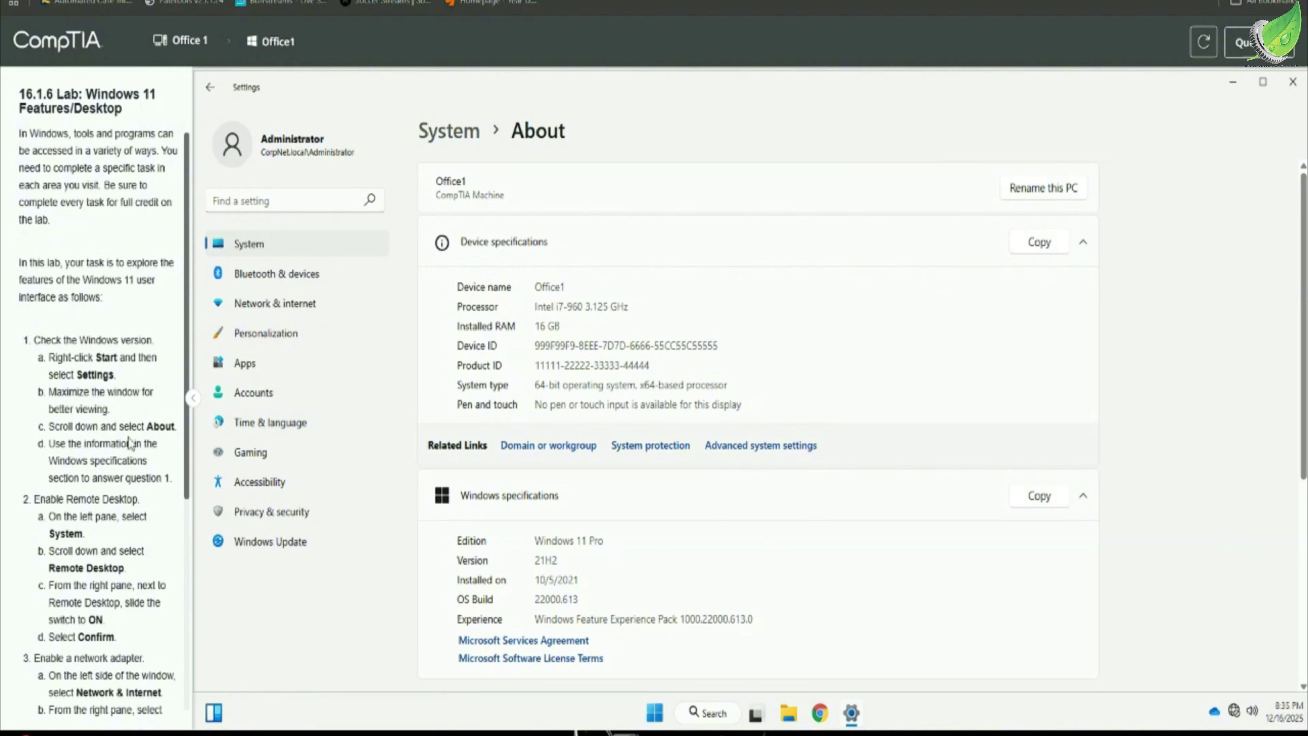
Step: Turn on Remote Desktop in the System settings and confirm enabling it
scroll(128, 445, "down", 3)
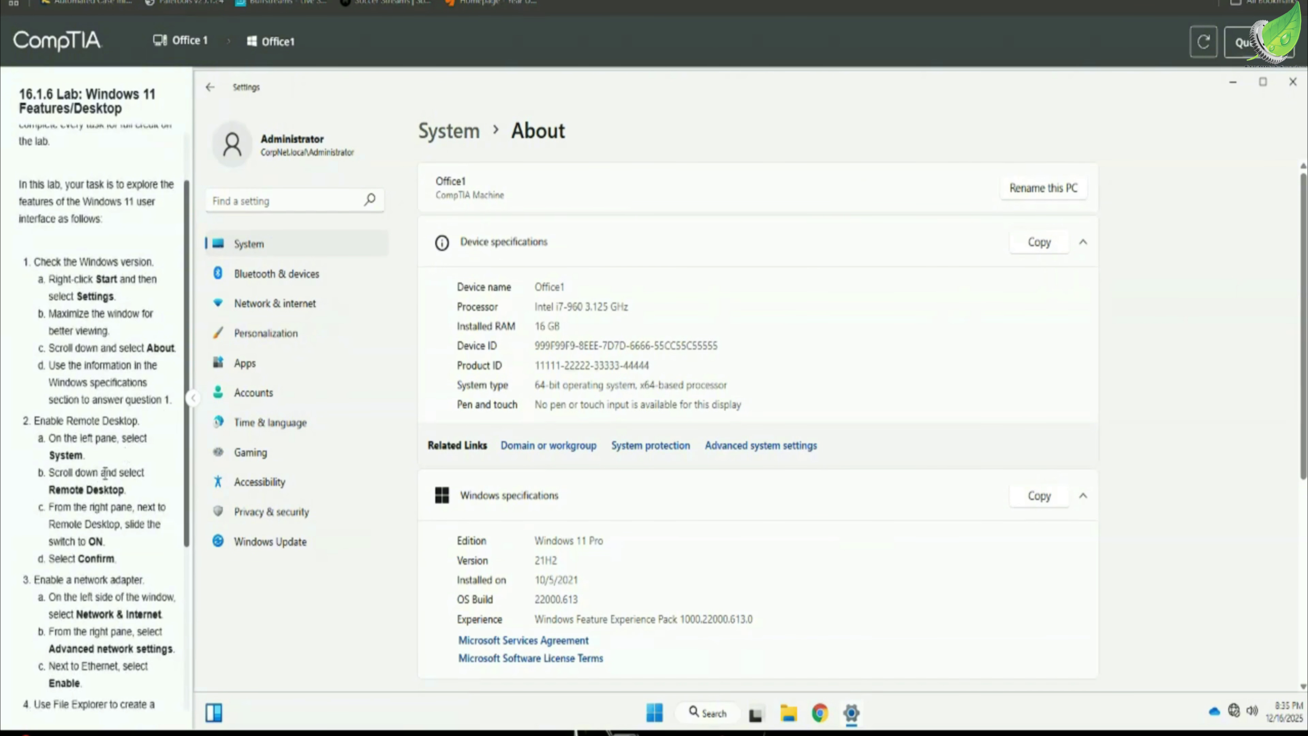
scroll(106, 473, "up", 3)
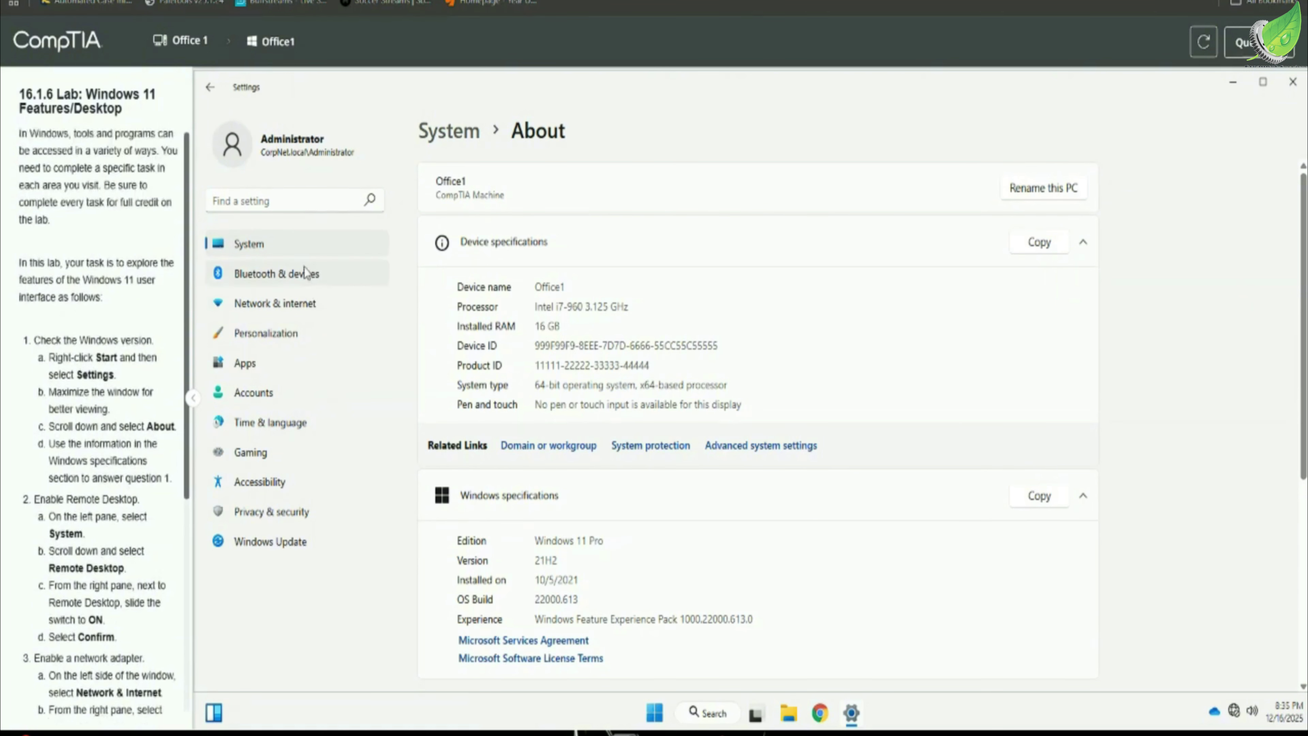
left_click(302, 248)
scroll(580, 290, "down", 1)
scroll(580, 294, "down", 4)
scroll(581, 467, "down", 2)
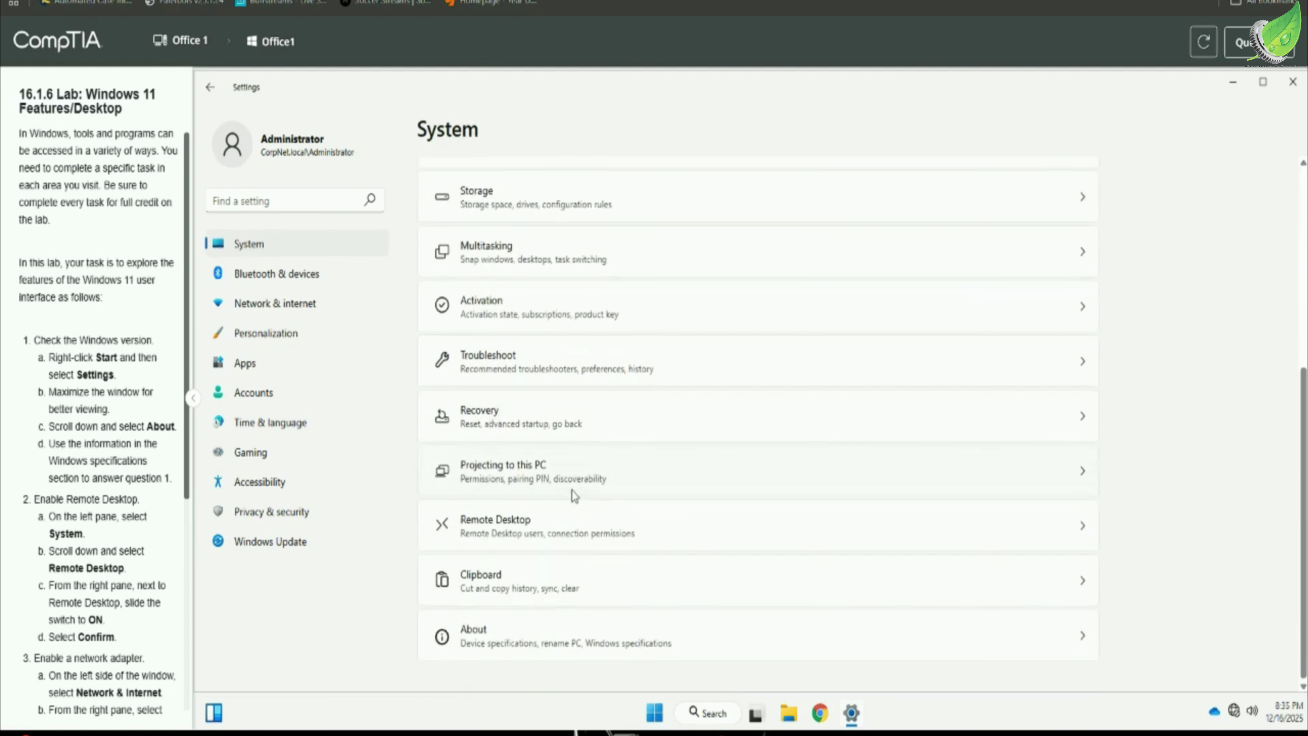
left_click(556, 524)
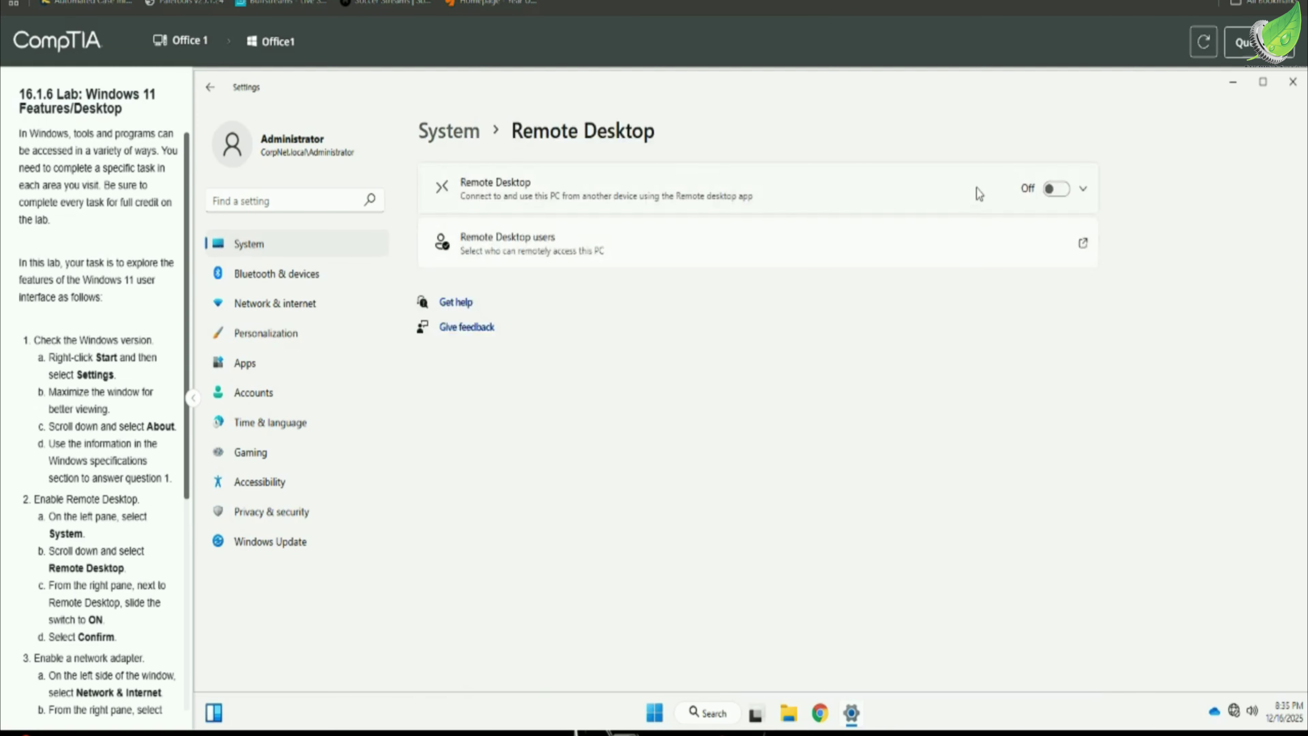
left_click(1057, 190)
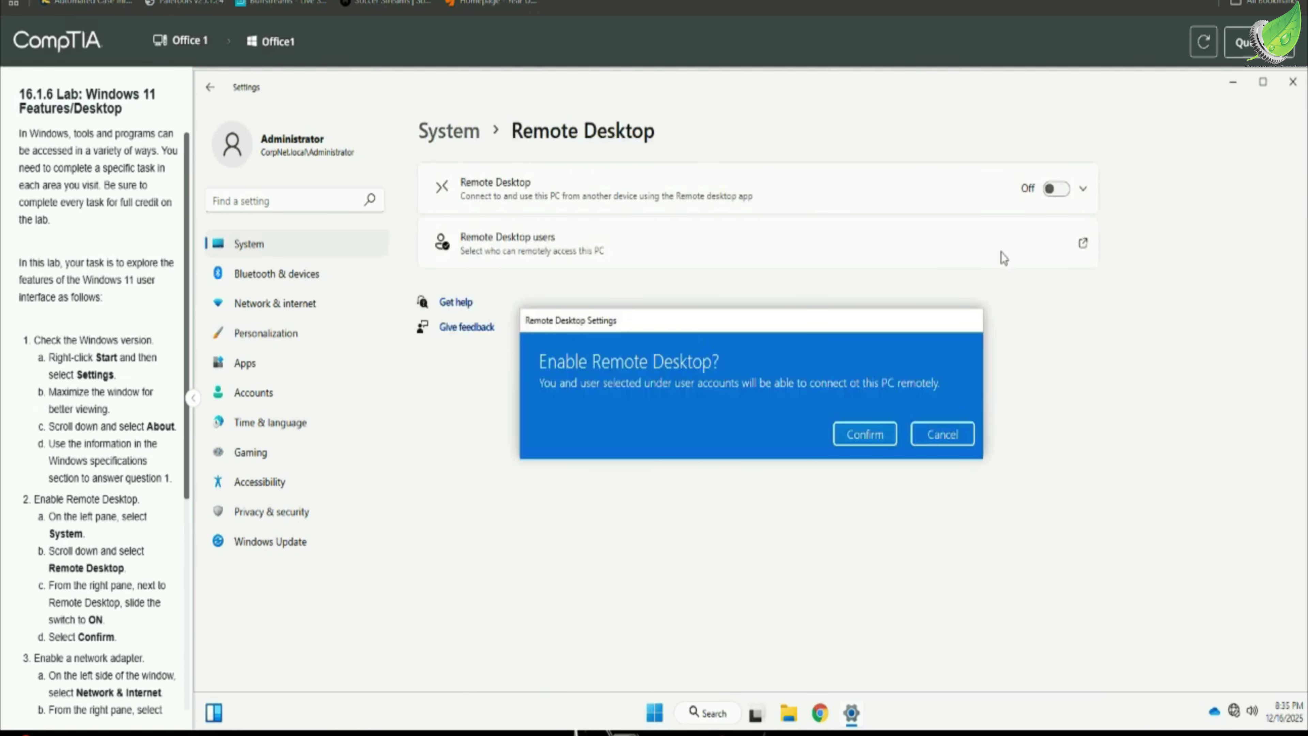
left_click(857, 434)
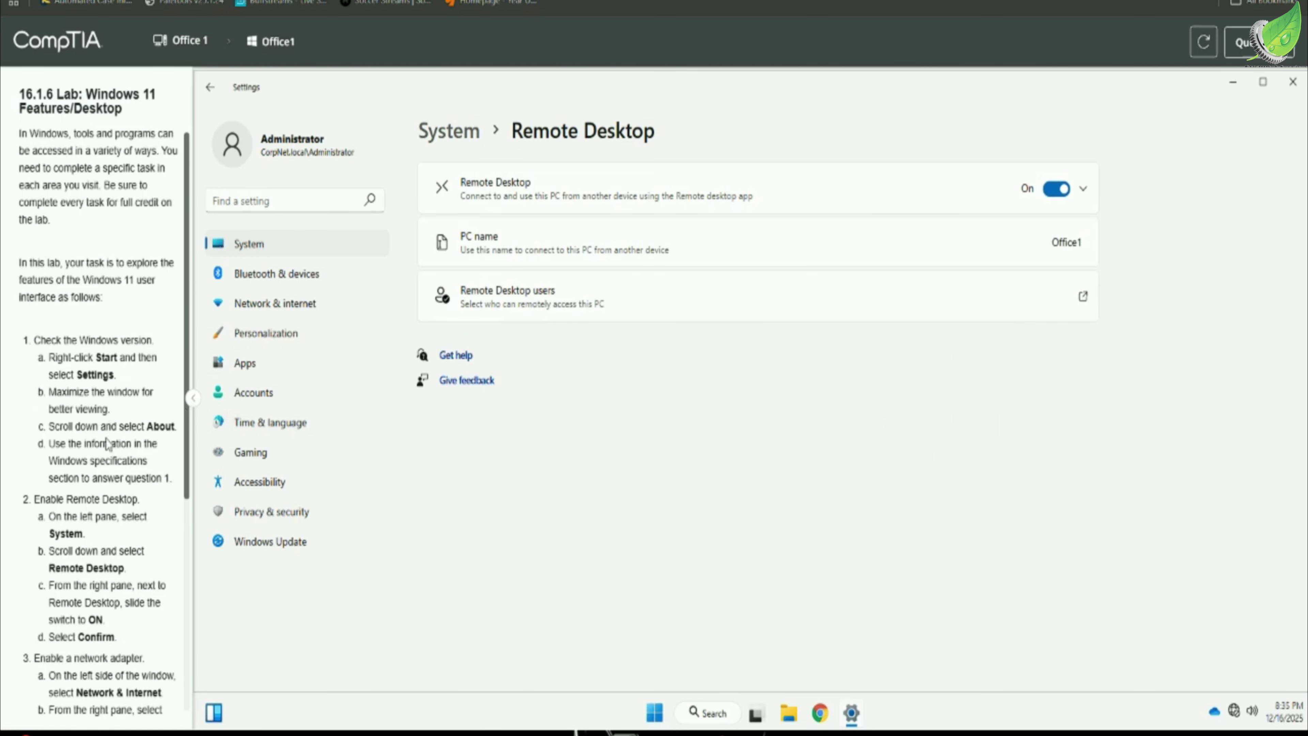
Step: Enable the Ethernet adapter in the advanced network settings and close Settings
scroll(108, 445, "down", 3)
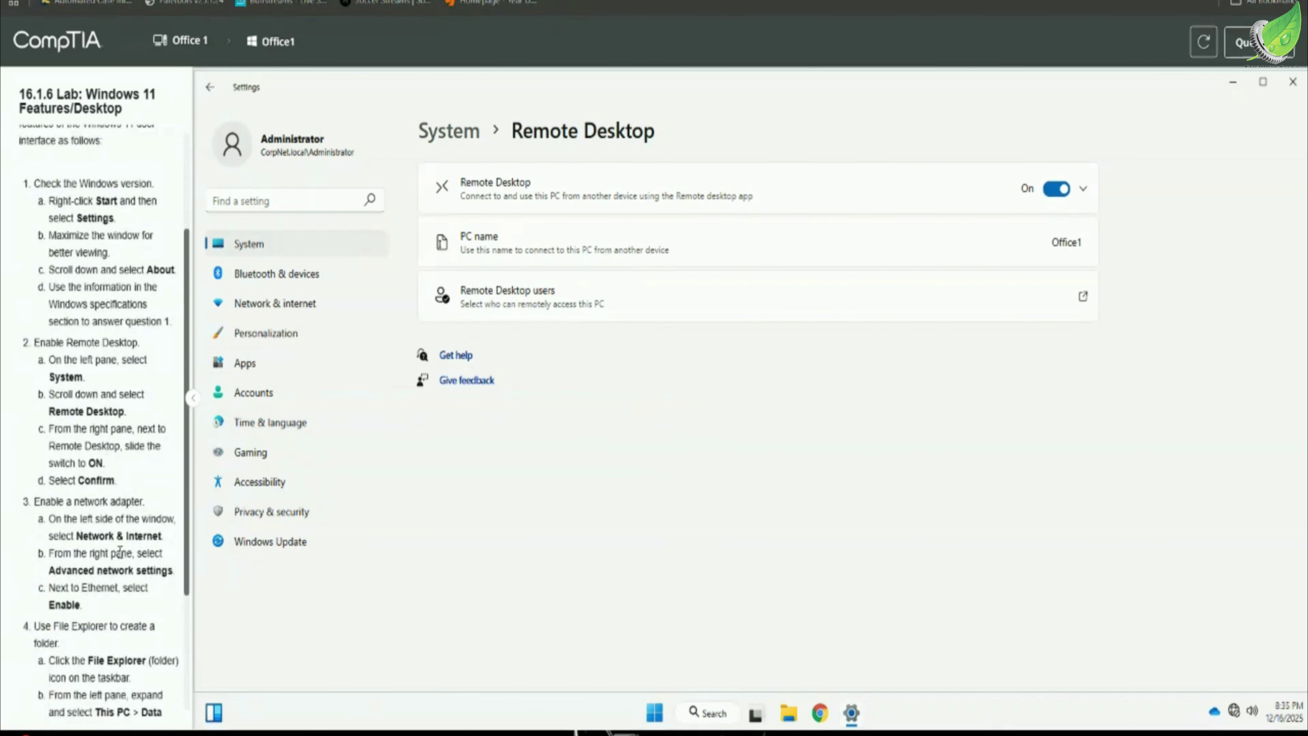
left_click(272, 314)
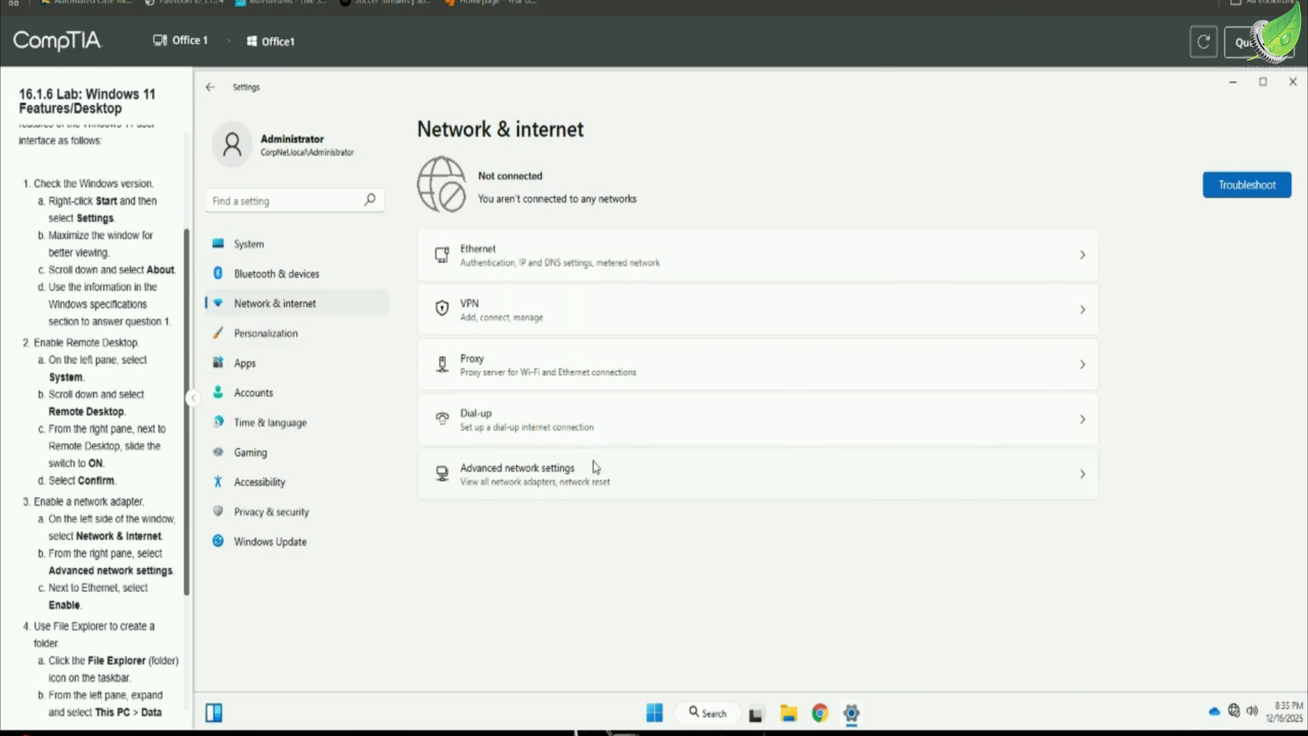
left_click(584, 470)
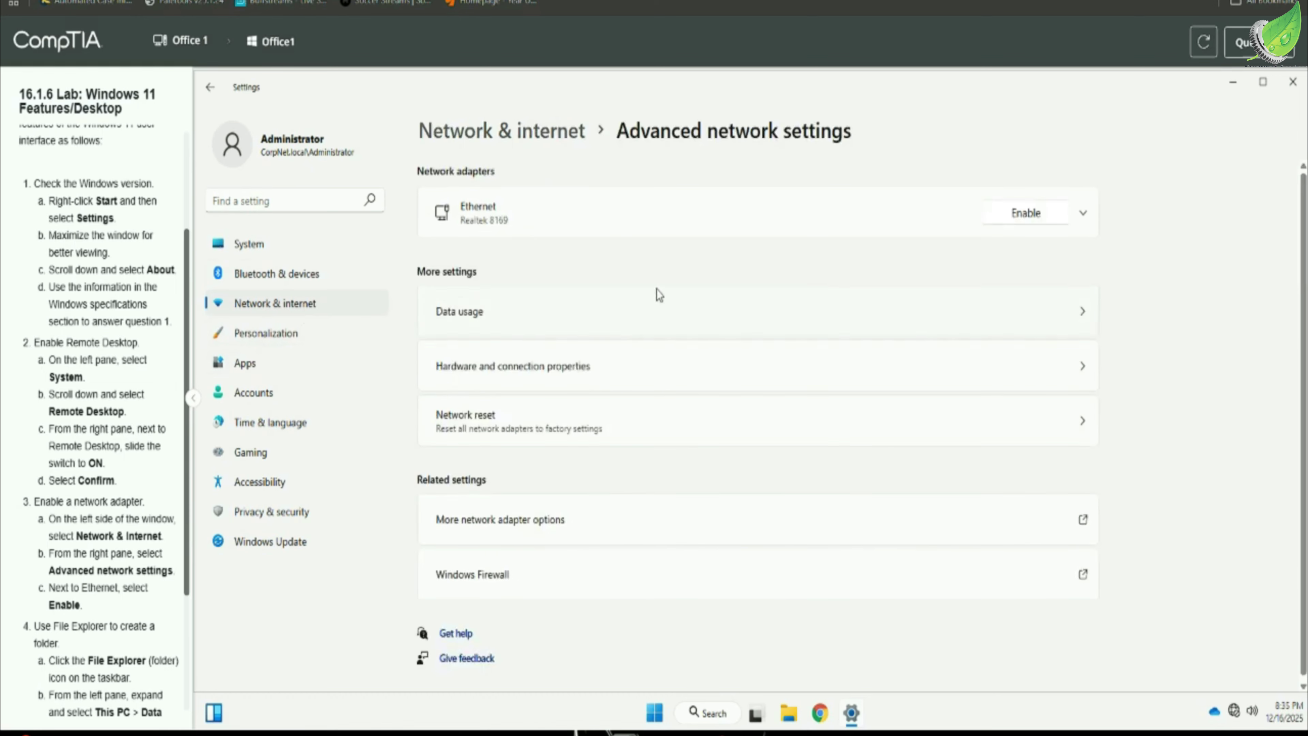
left_click(1037, 213)
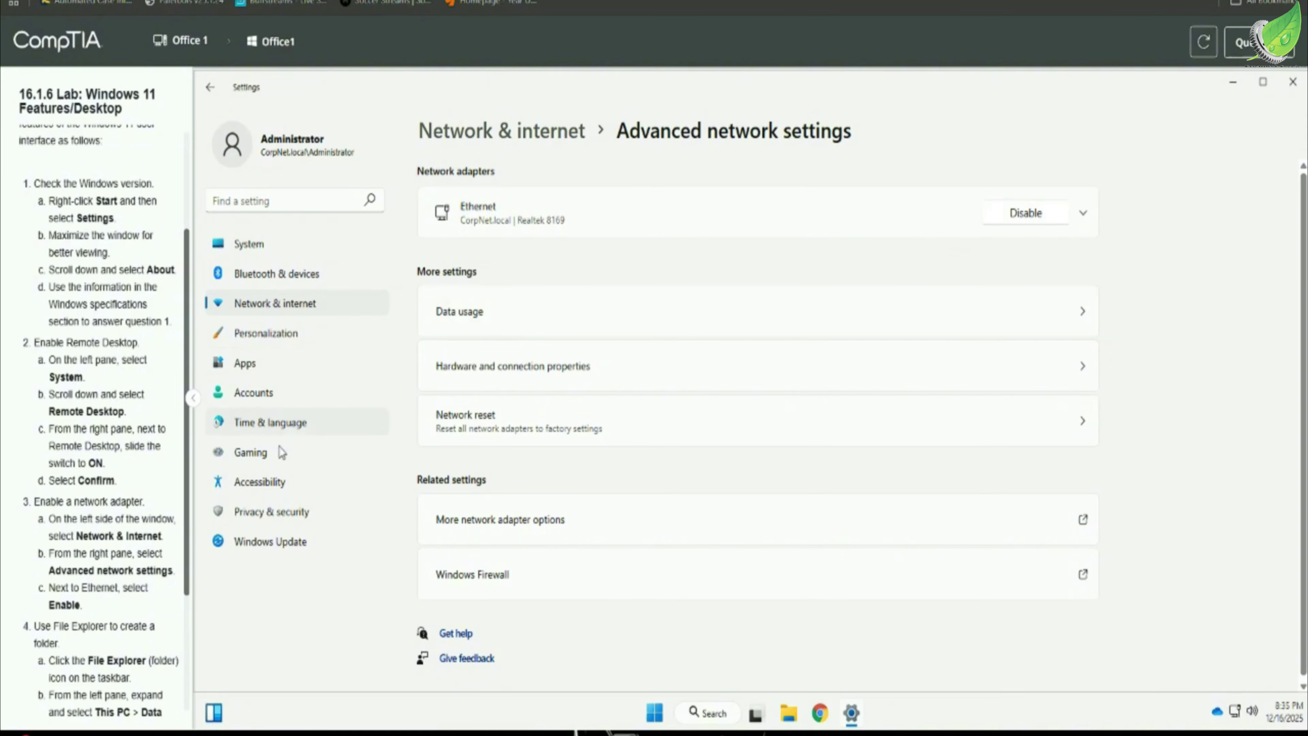
scroll(129, 572, "down", 3)
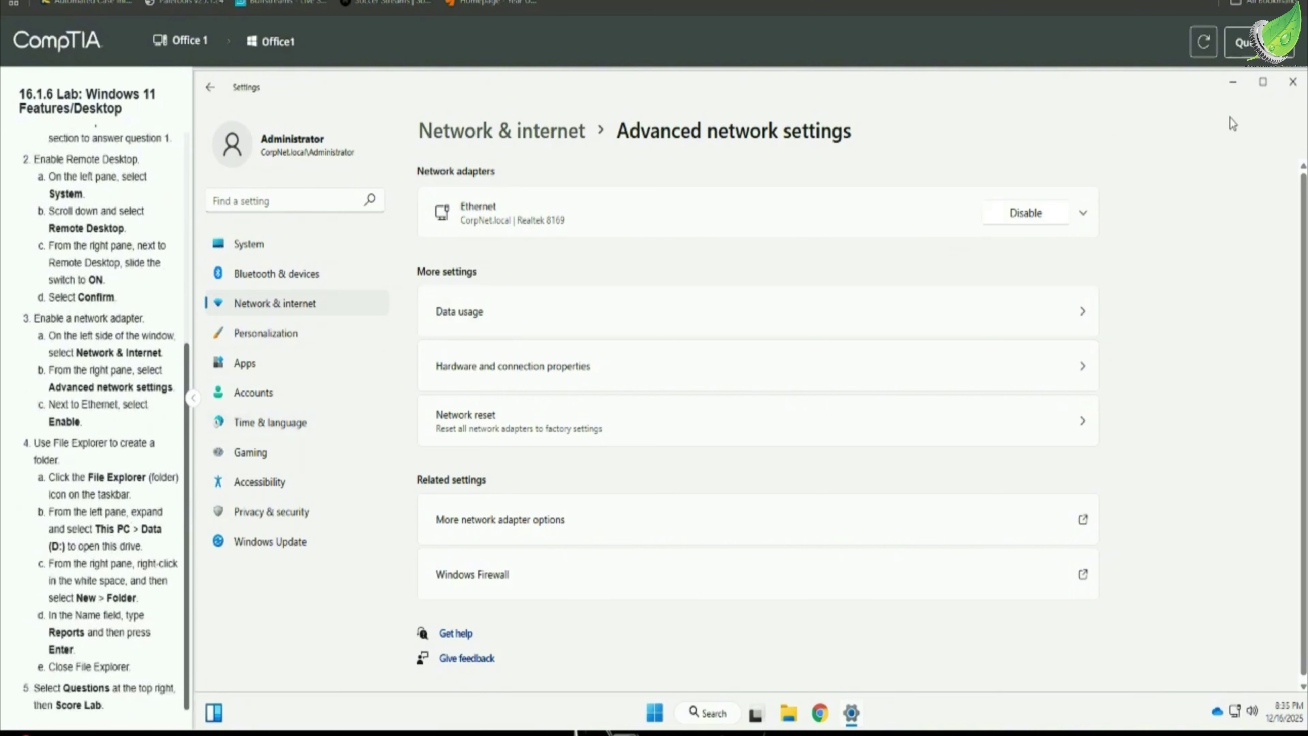
left_click(1295, 88)
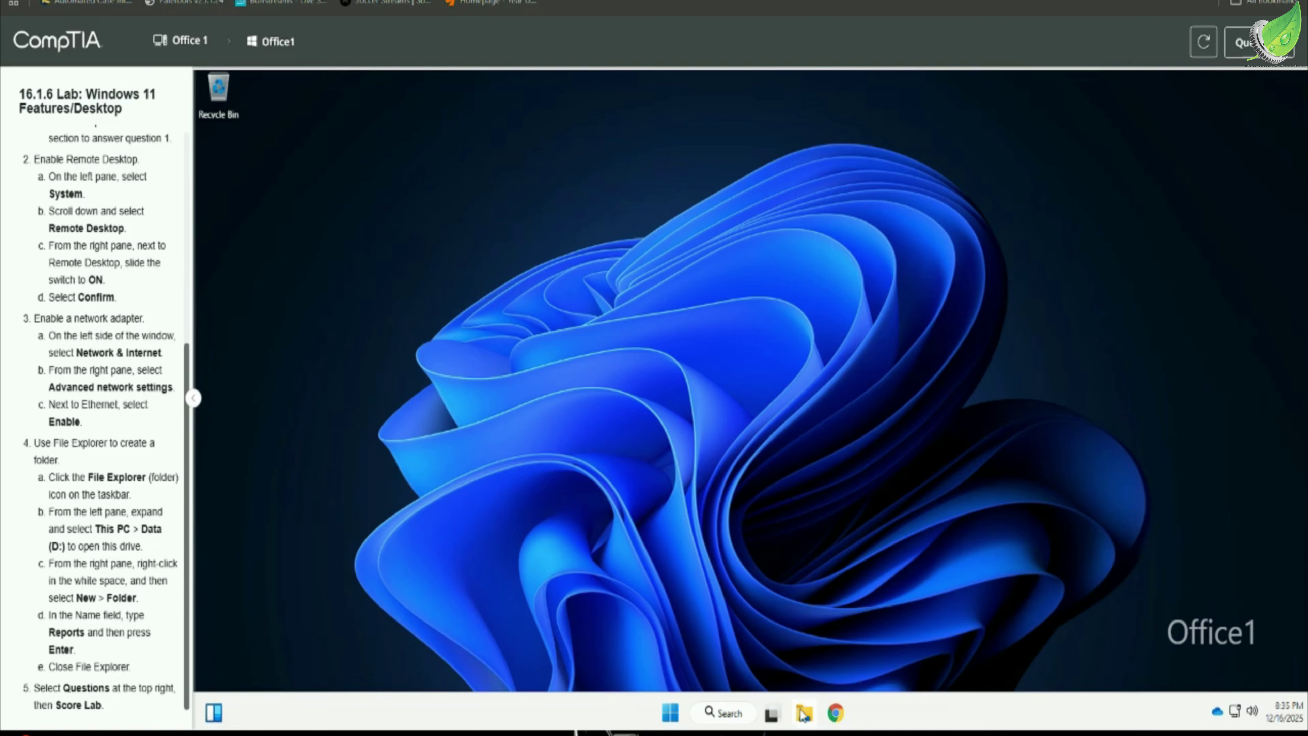
Step: Open the Data (D:) drive under This PC in File Explorer
left_click(803, 712)
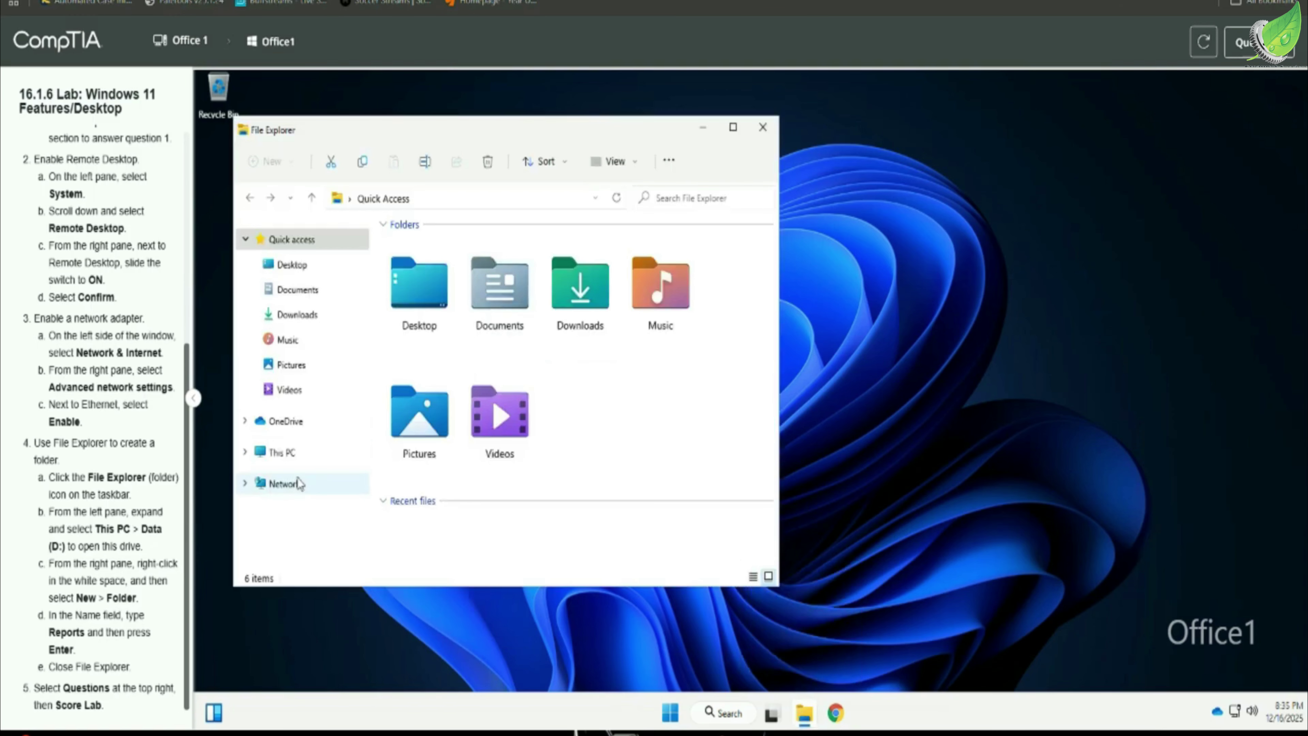
left_click(291, 458)
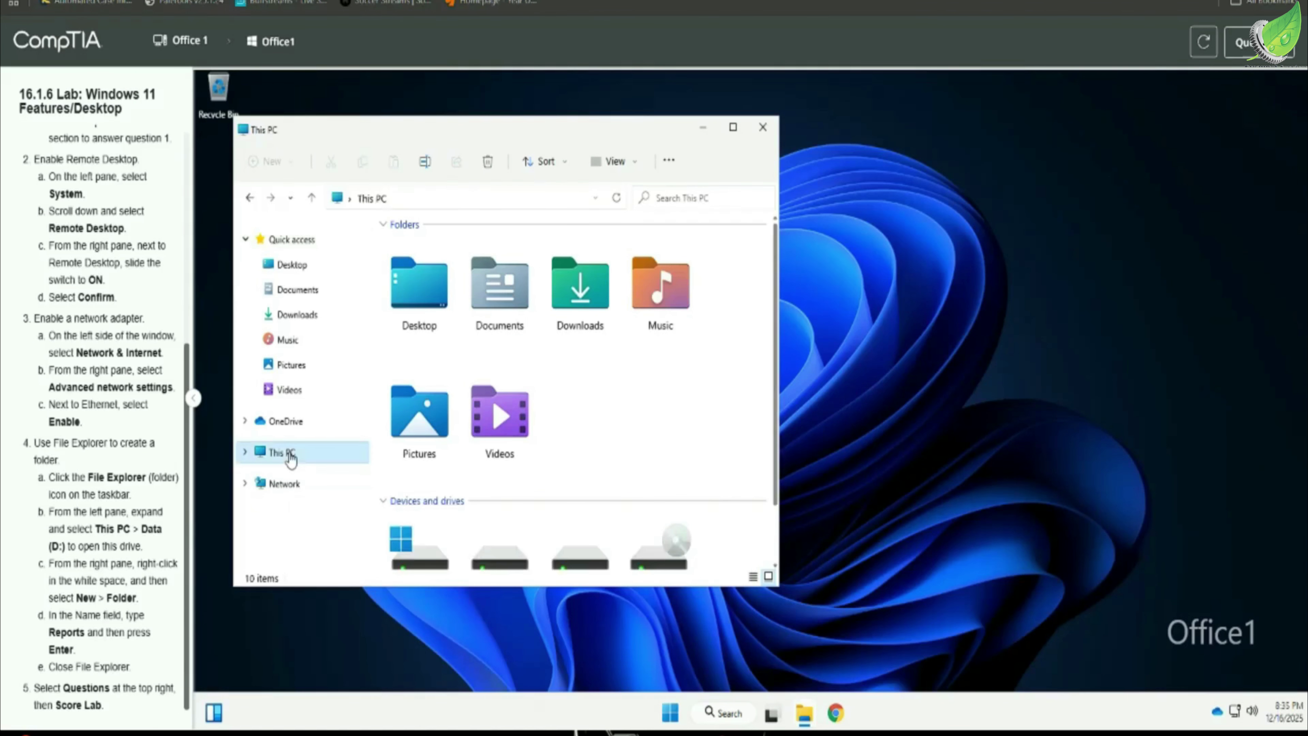
scroll(598, 455, "down", 2)
double_click(501, 514)
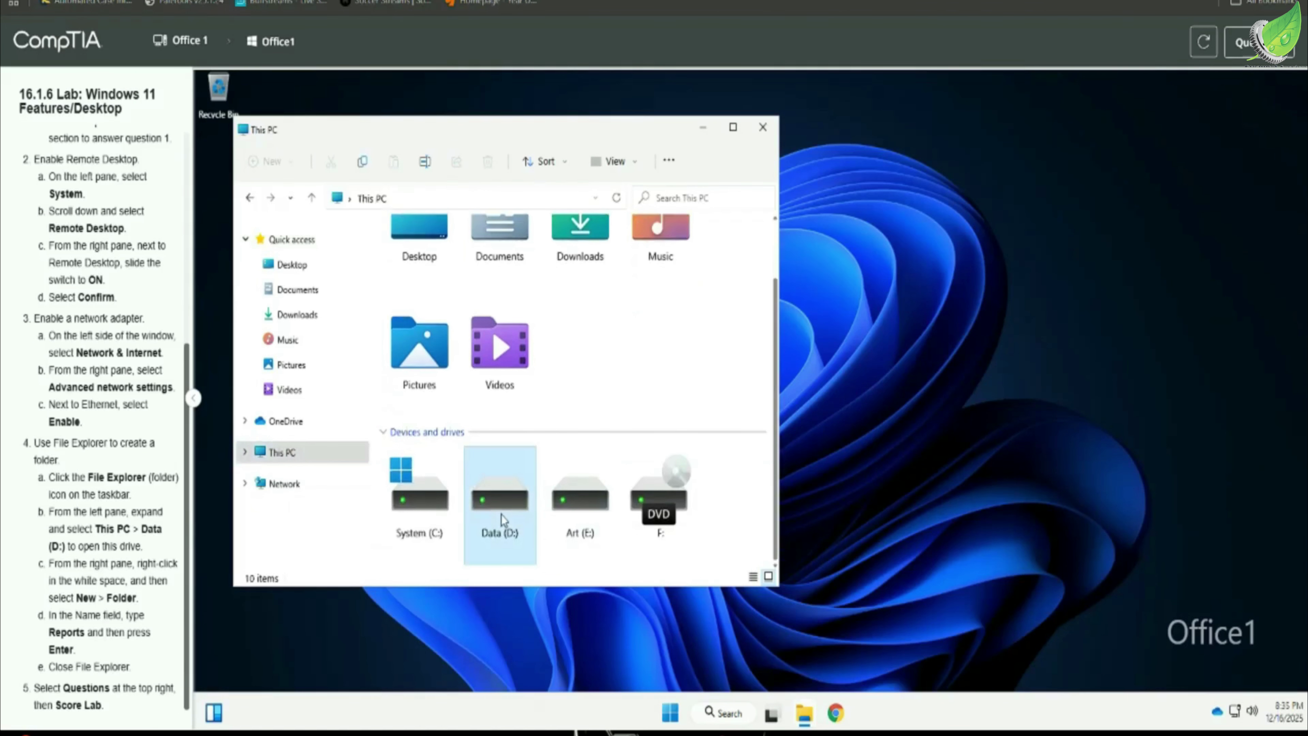
Step: Create a folder named Reports on the Data (D:) drive and close File Explorer
right_click(590, 401)
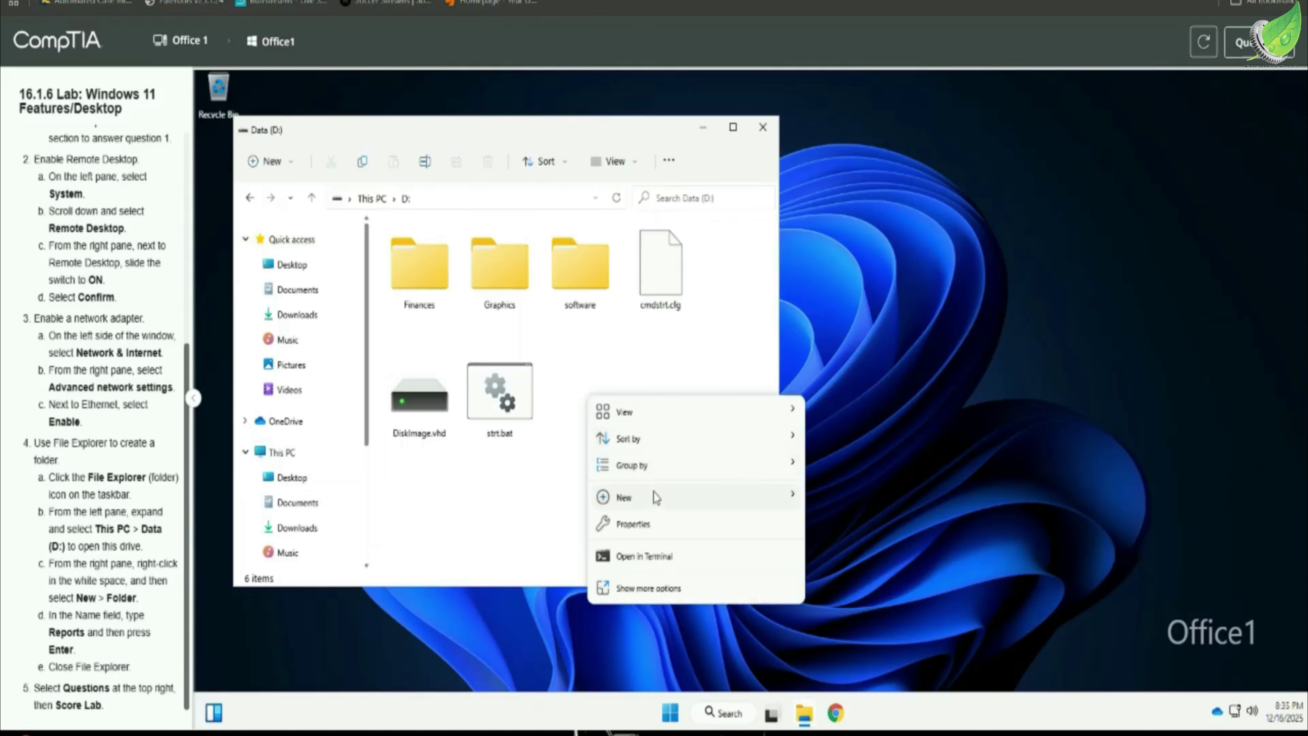
mouse_move(654, 498)
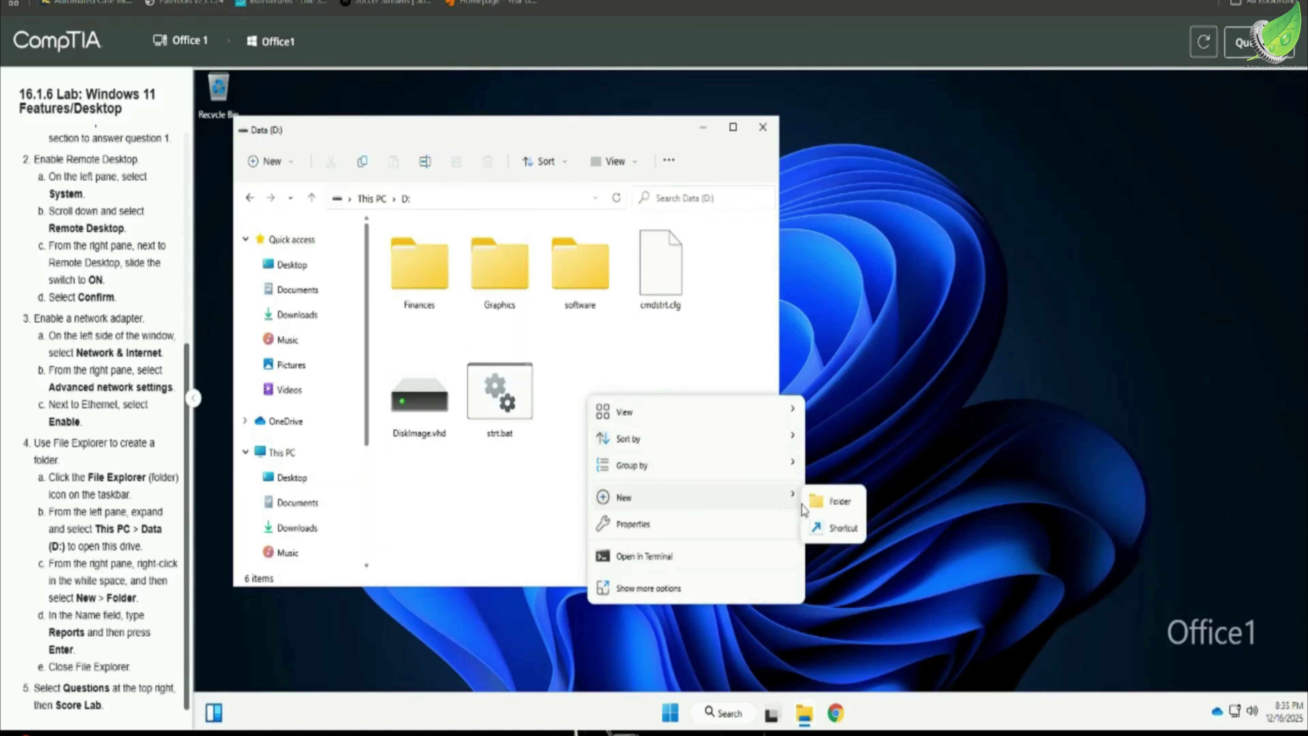
left_click(831, 506)
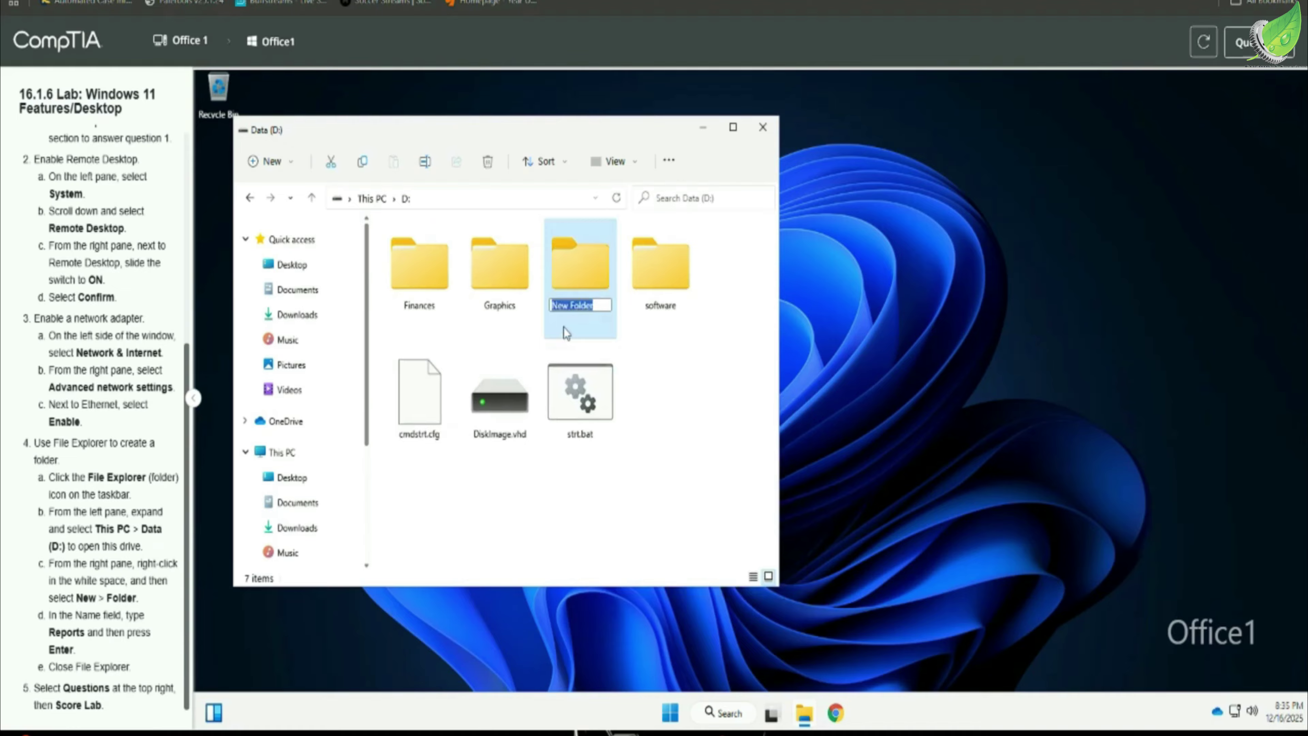
type("Reports")
key("Return")
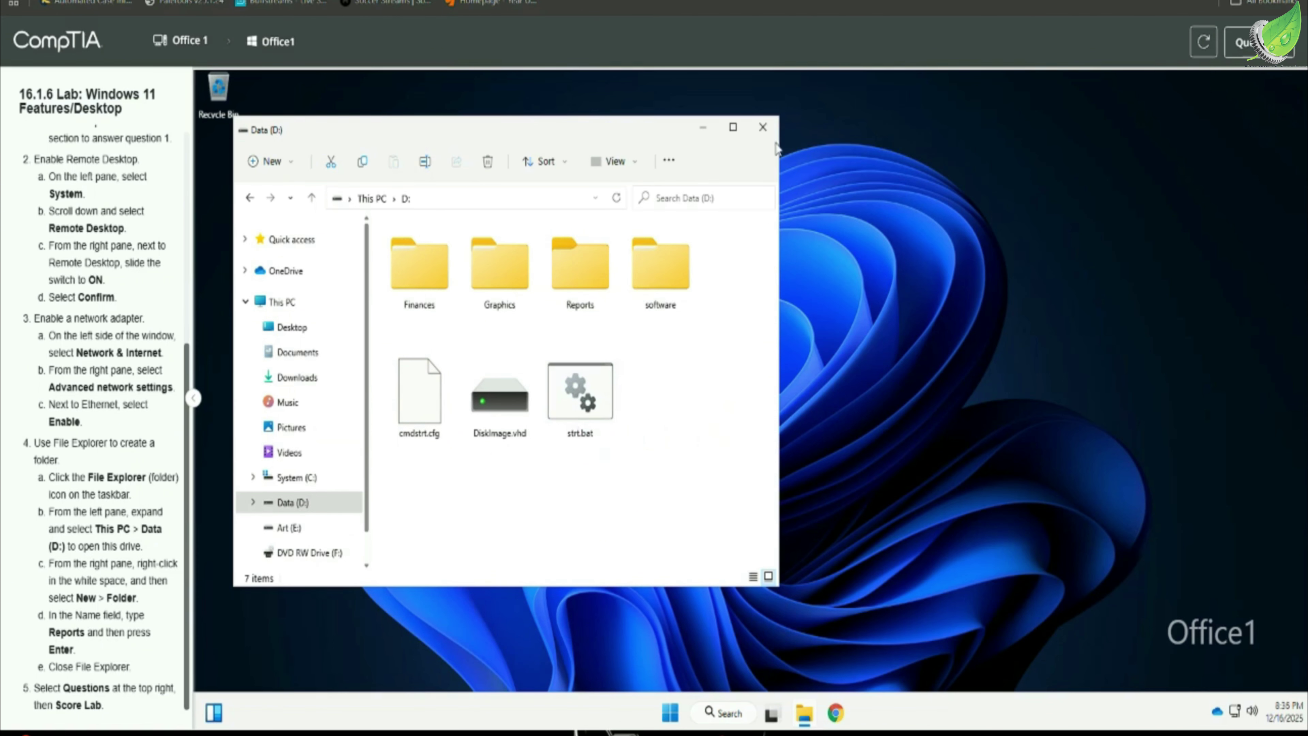
left_click(763, 128)
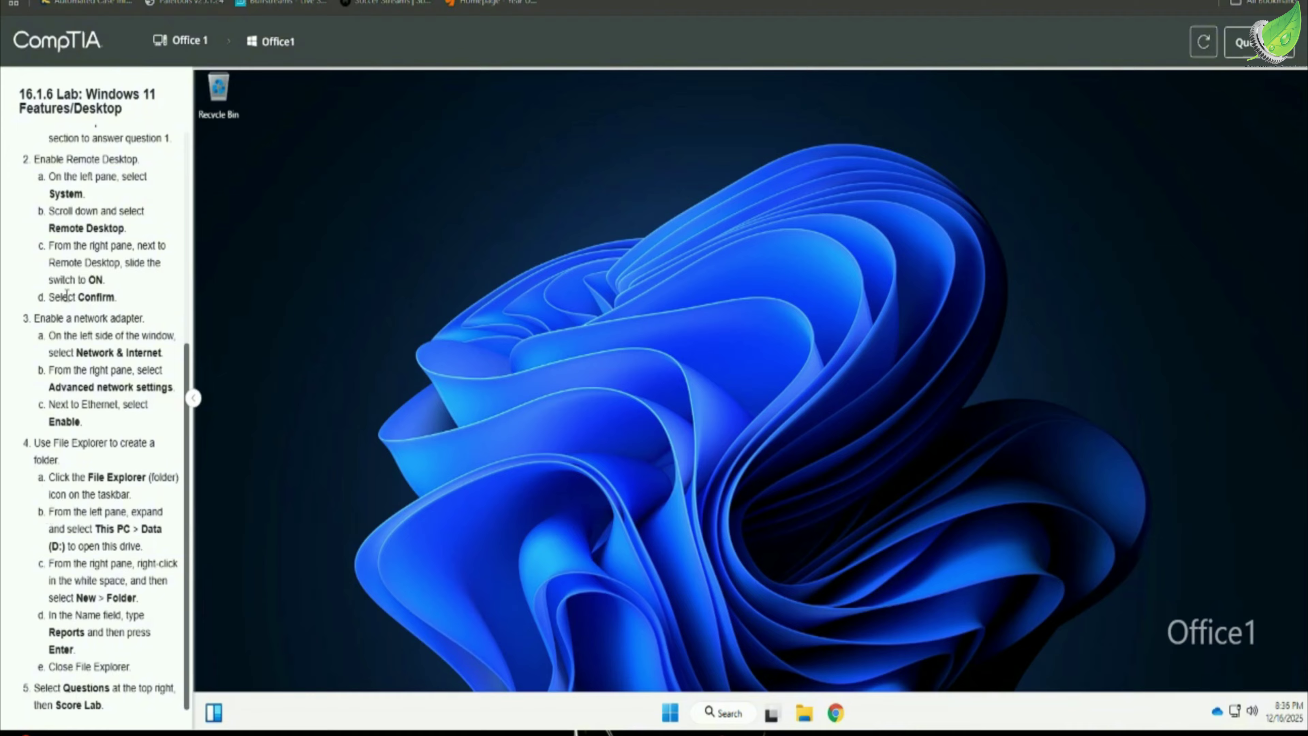
scroll(45, 293, "up", 6)
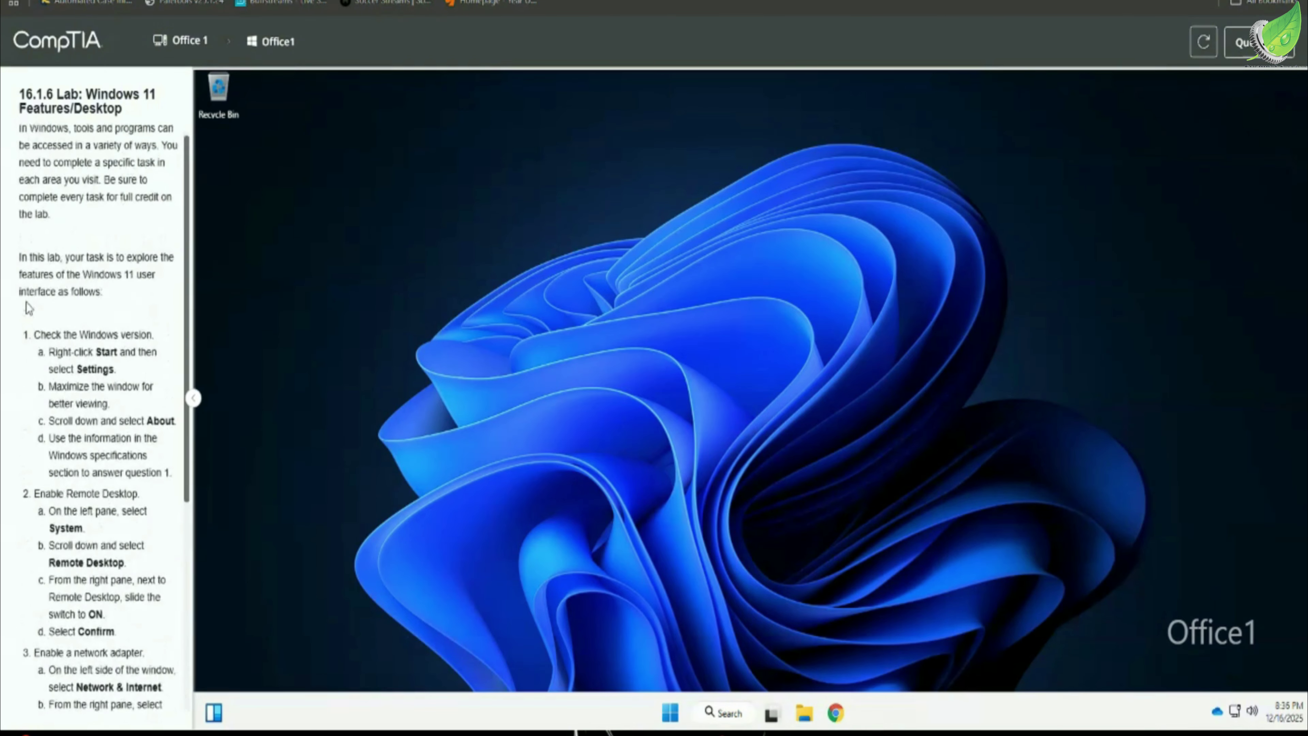
left_click_drag(33, 340, 145, 706)
scroll(132, 644, "down", 3)
scroll(129, 670, "down", 2)
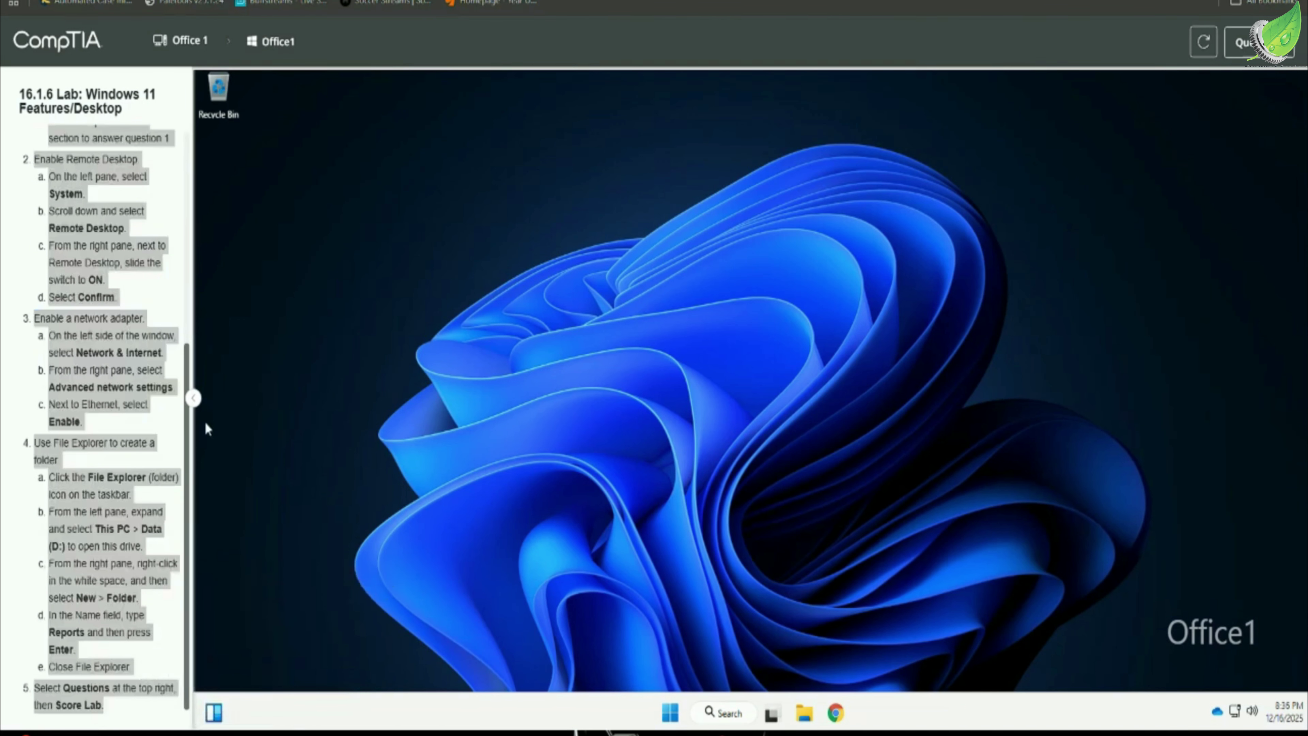
left_click(165, 422)
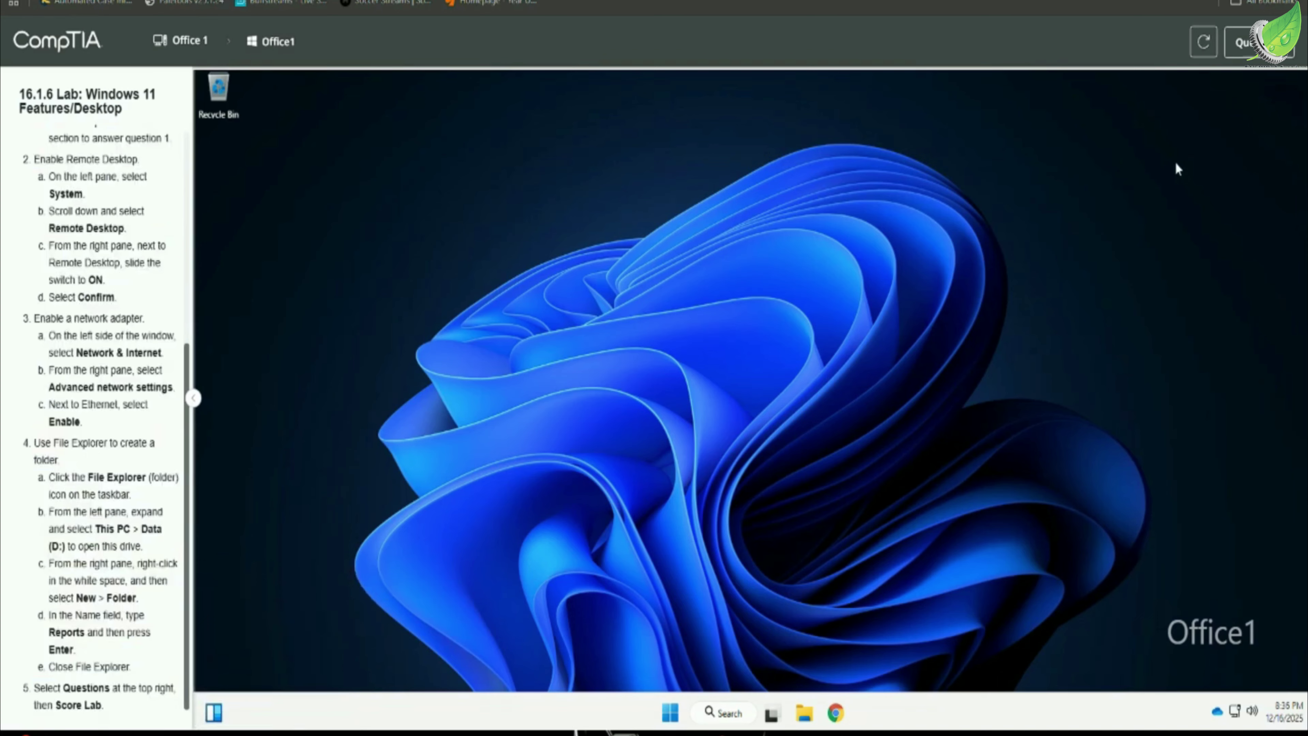
Step: Submit the lab for scoring from the lab questions and confirm the submission
left_click(1263, 51)
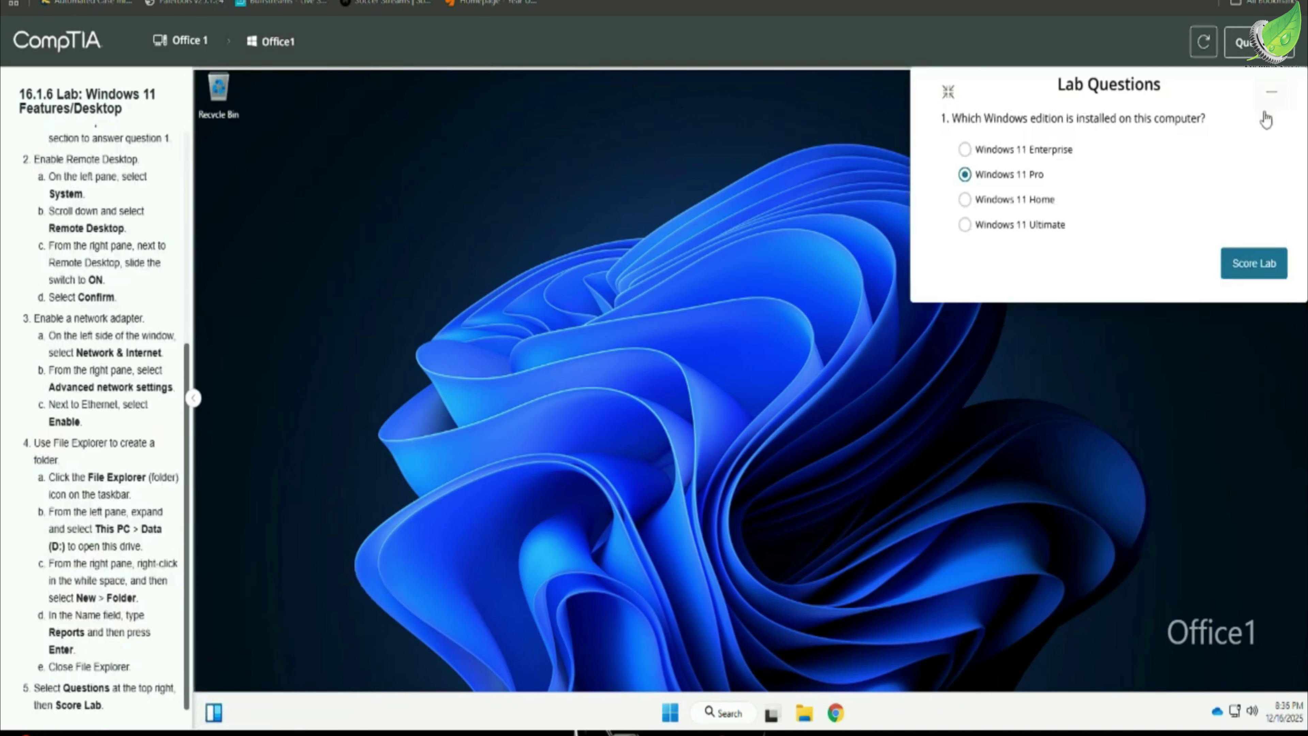
left_click(1284, 267)
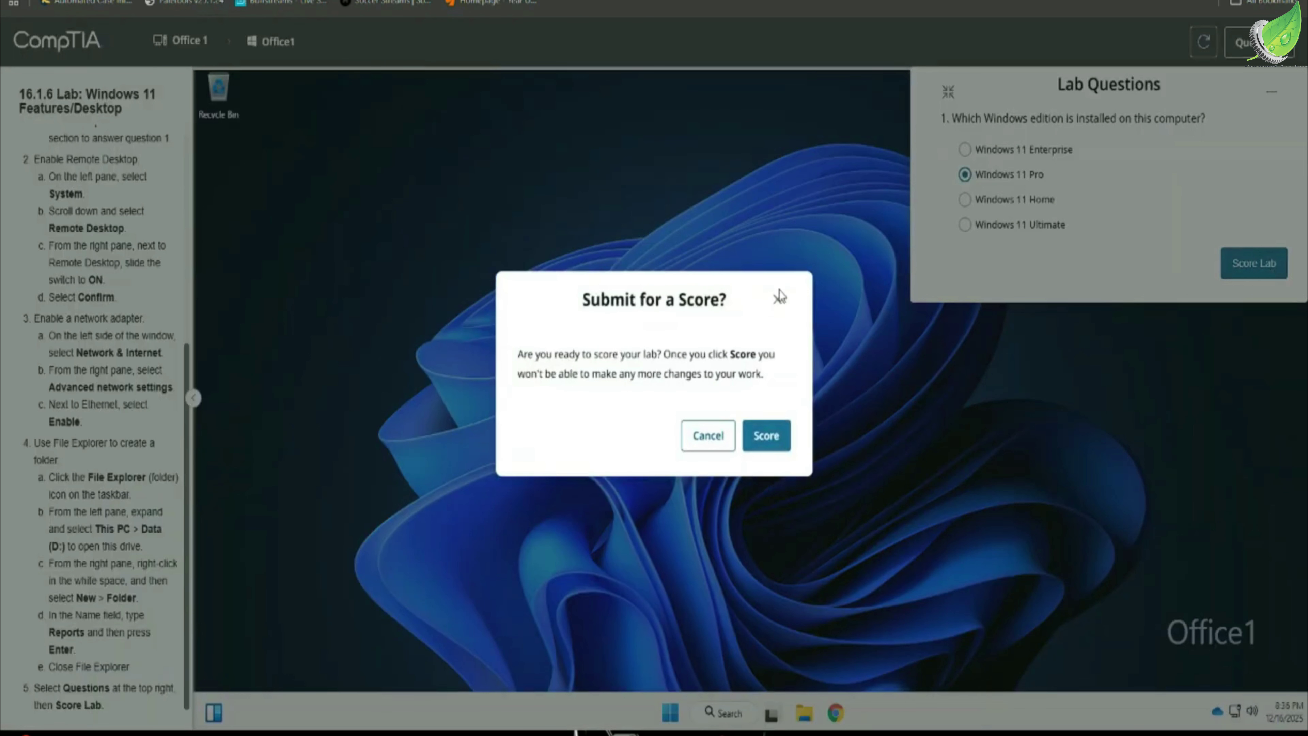
left_click(766, 436)
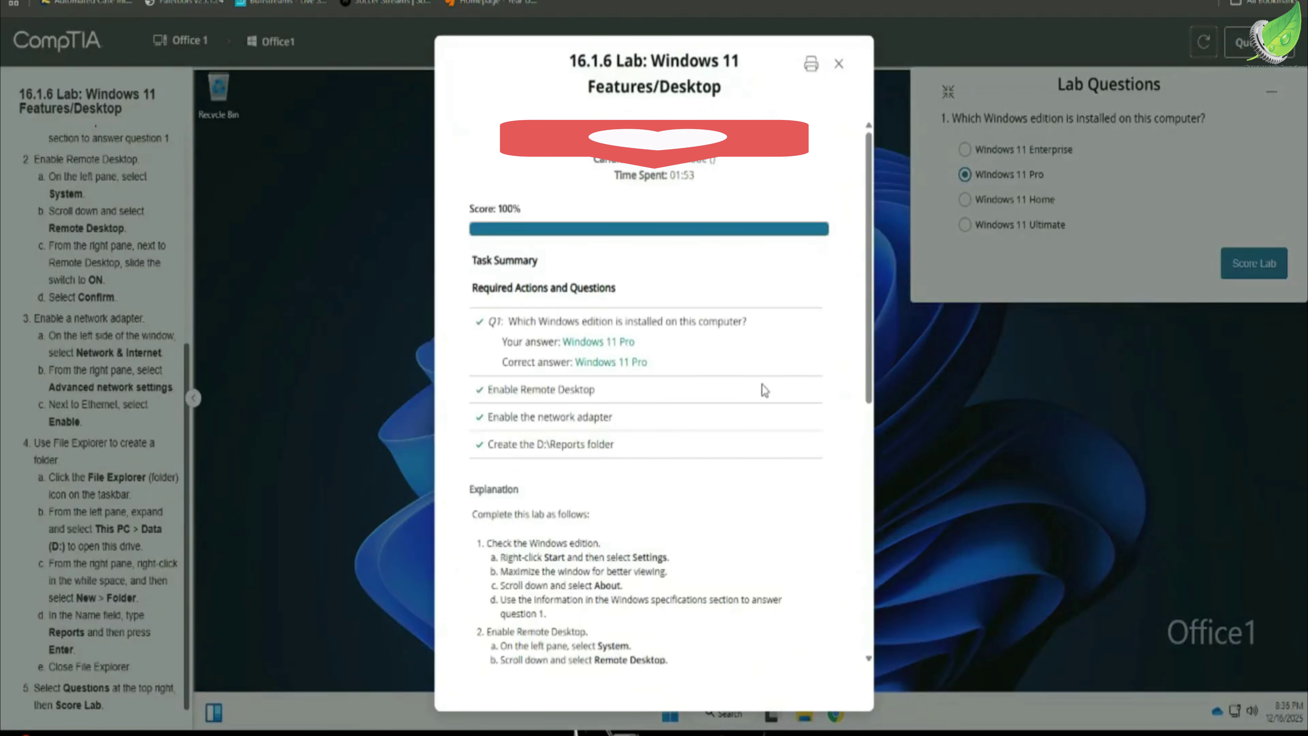
Step: Review the score report's task summary and its explanation, including the alternative methods for Remote Desktop and the network adapter
scroll(569, 323, "down", 5)
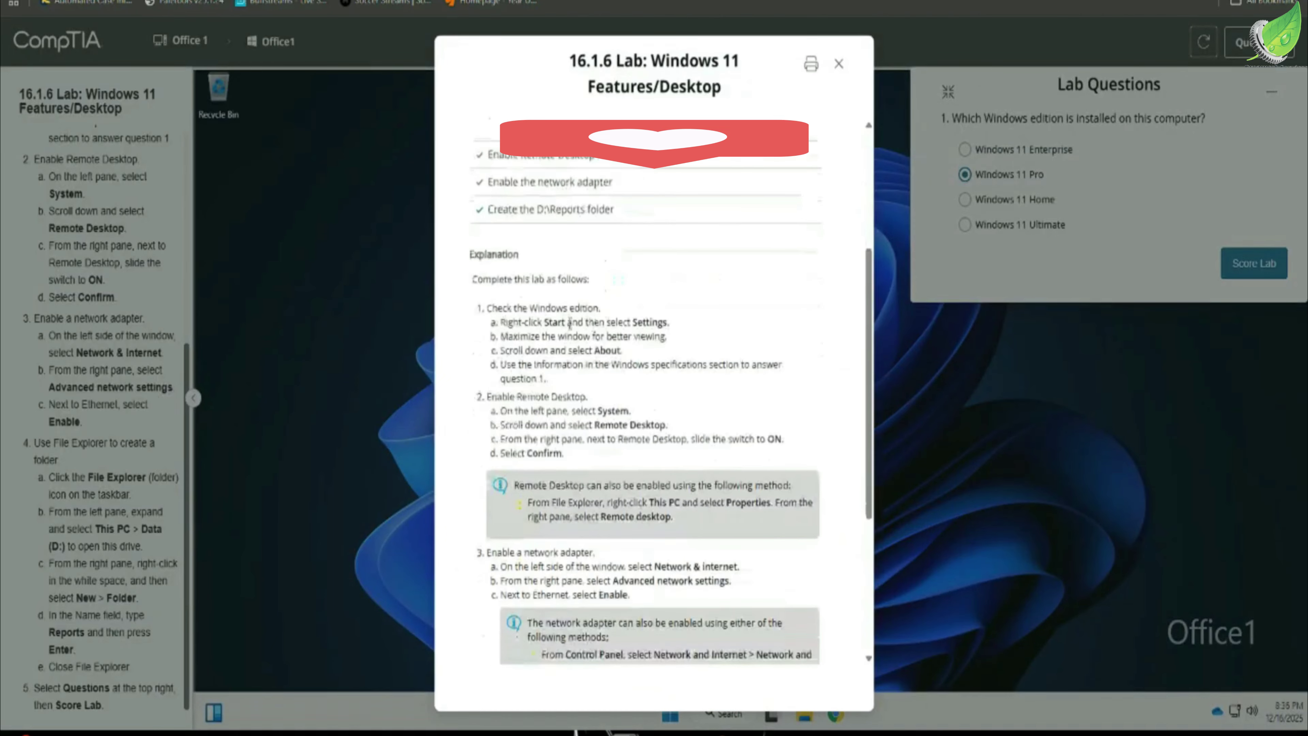
scroll(589, 223, "up", 3)
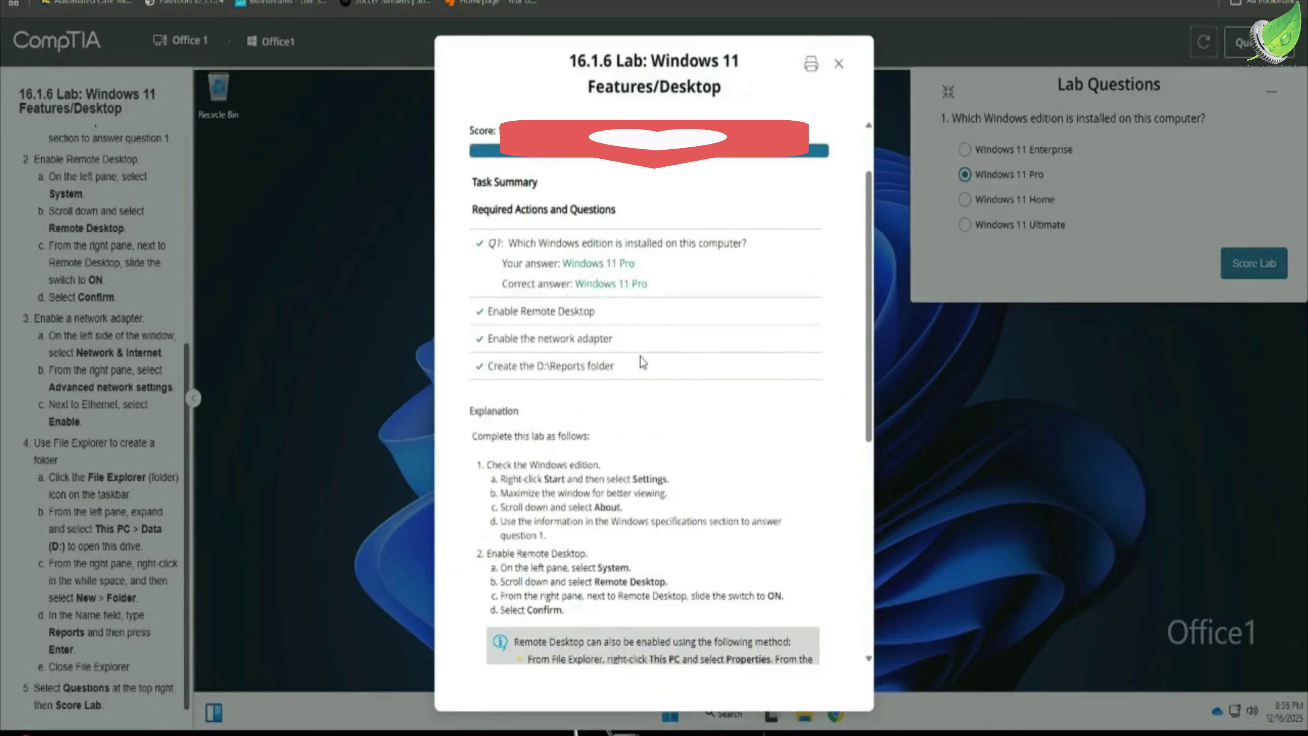
scroll(639, 359, "down", 5)
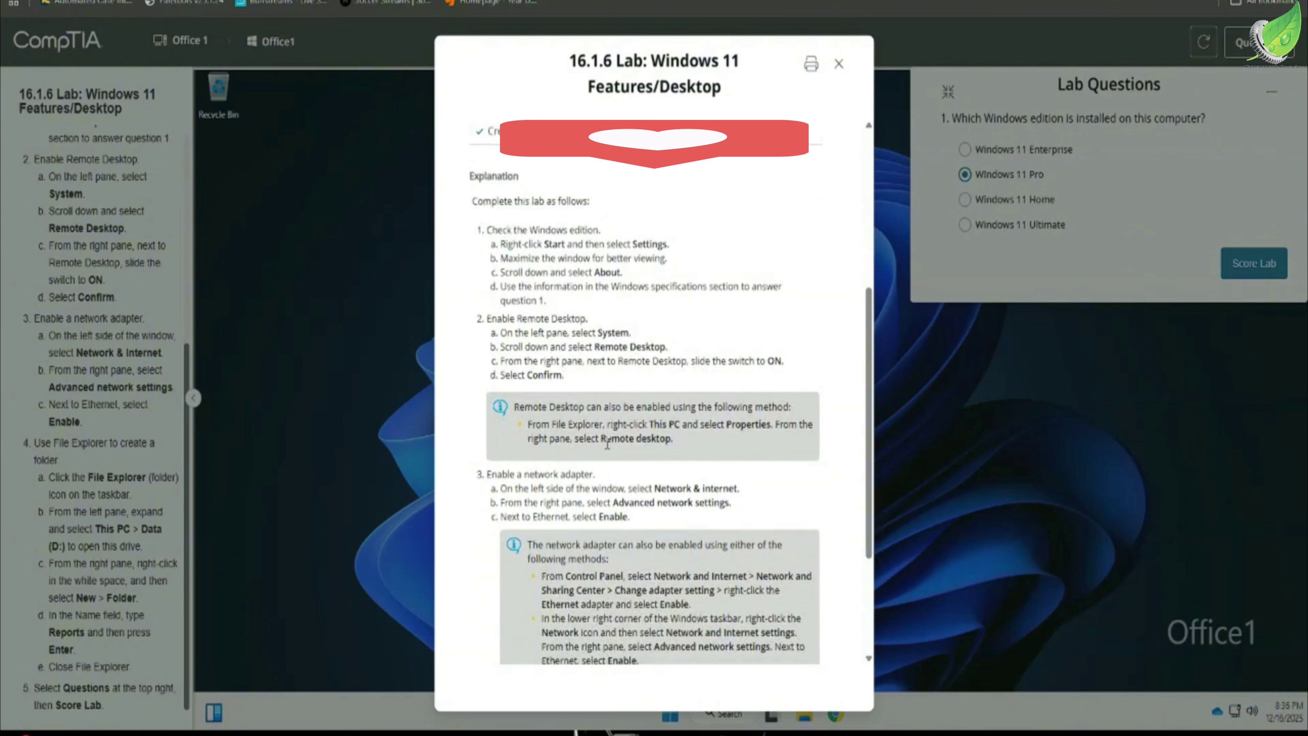
scroll(720, 445, "down", 4)
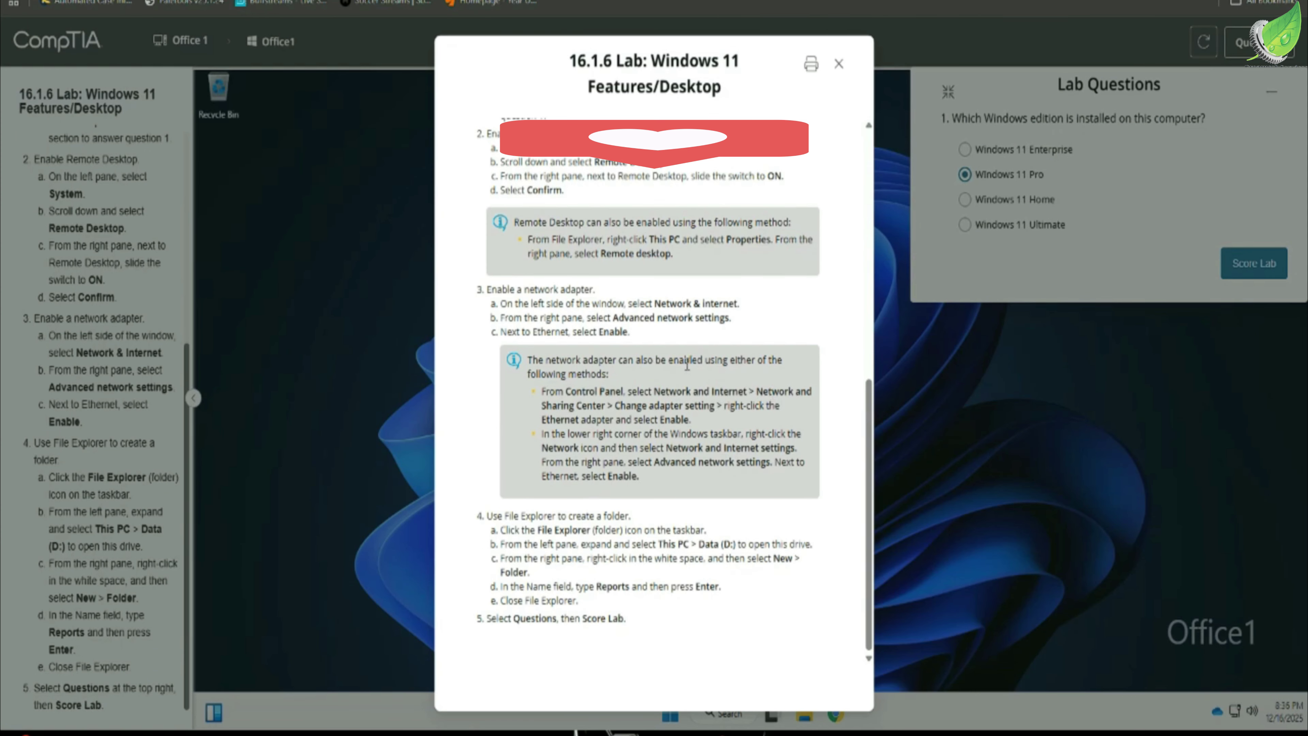
scroll(687, 363, "up", 8)
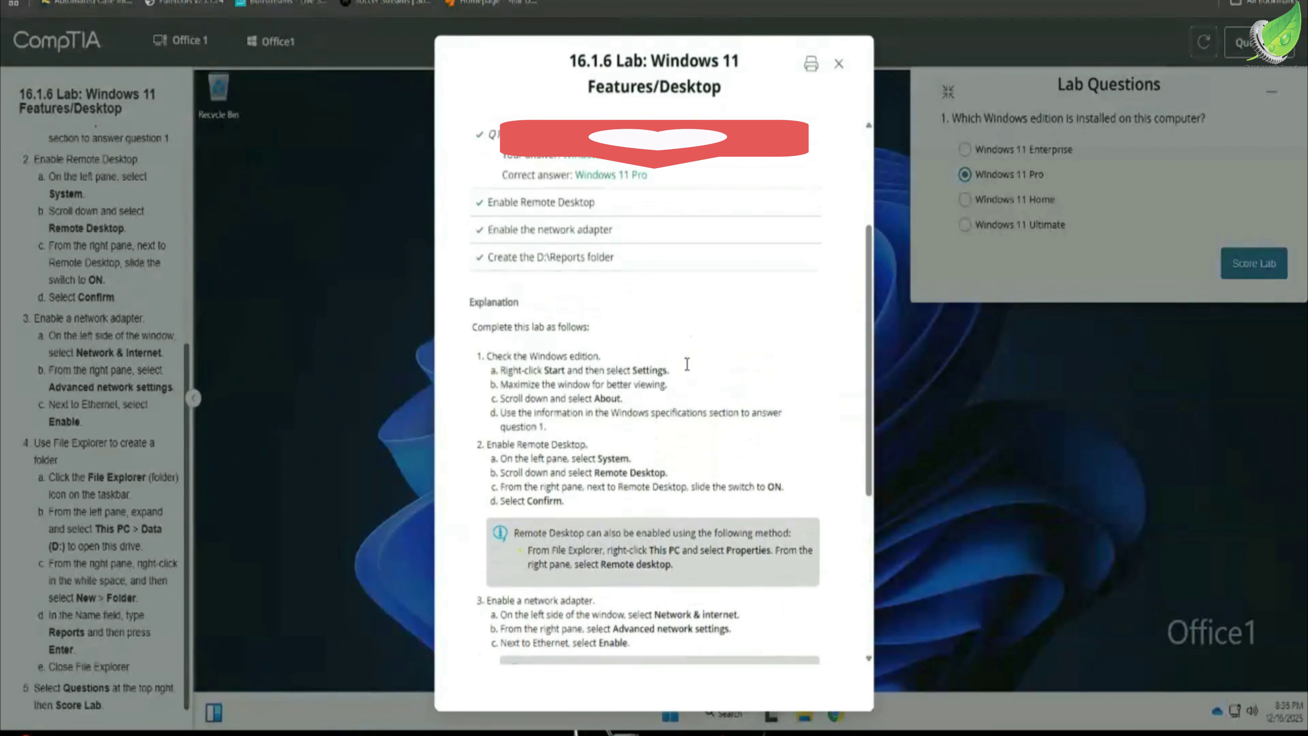